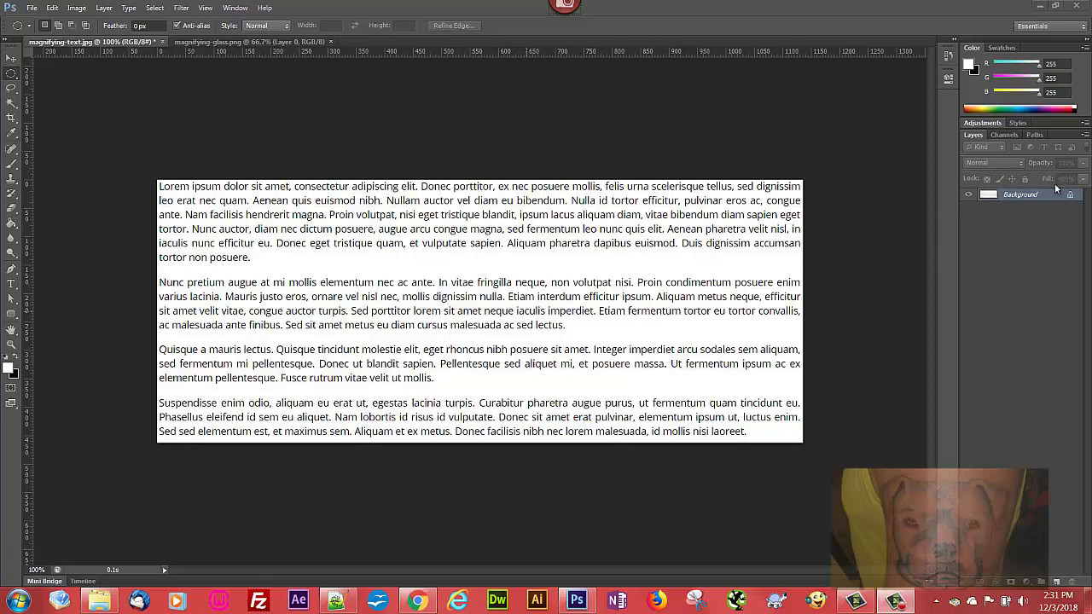
Duplicate the Background layer to create a Background copy layer above it
{"action": "right_click", "coordinate": [1038, 196]}
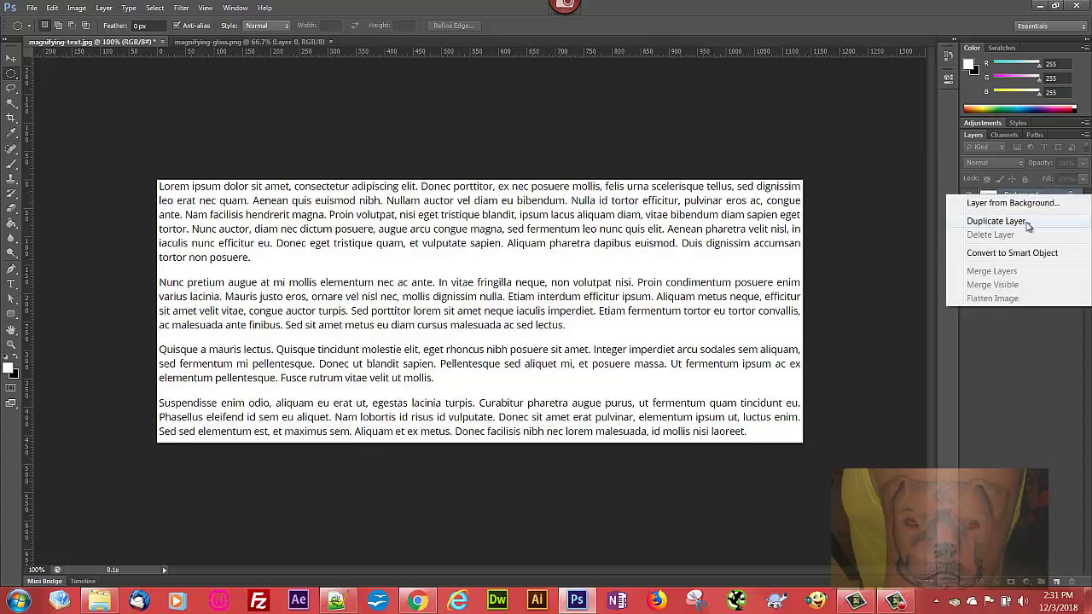
{"action": "left_click", "coordinate": [107, 11]}
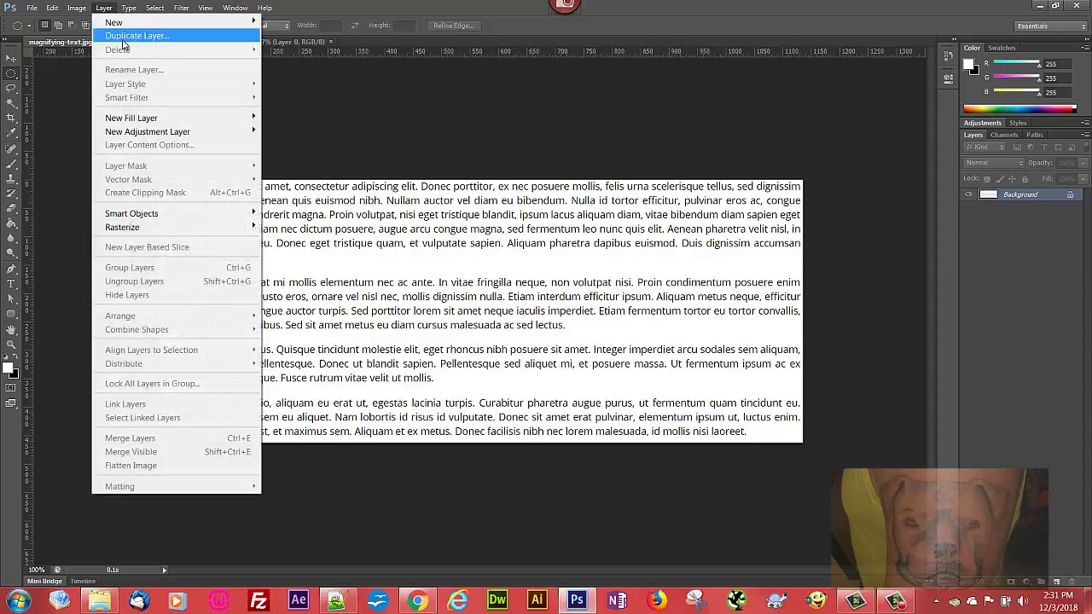
{"action": "left_click", "coordinate": [124, 41]}
{"action": "left_click", "coordinate": [659, 190]}
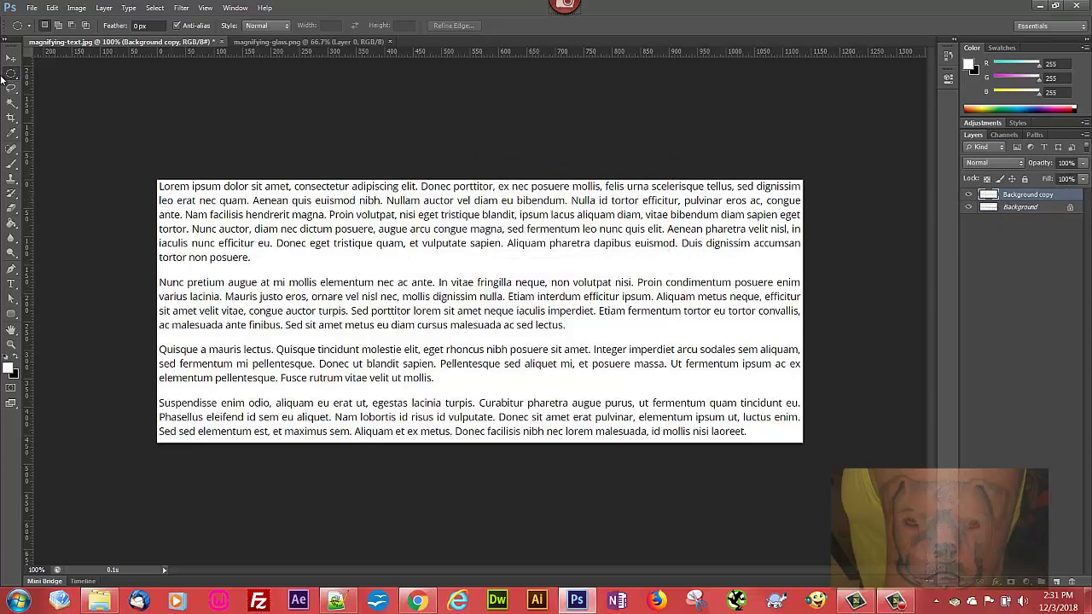
{"action": "left_click", "coordinate": [52, 8]}
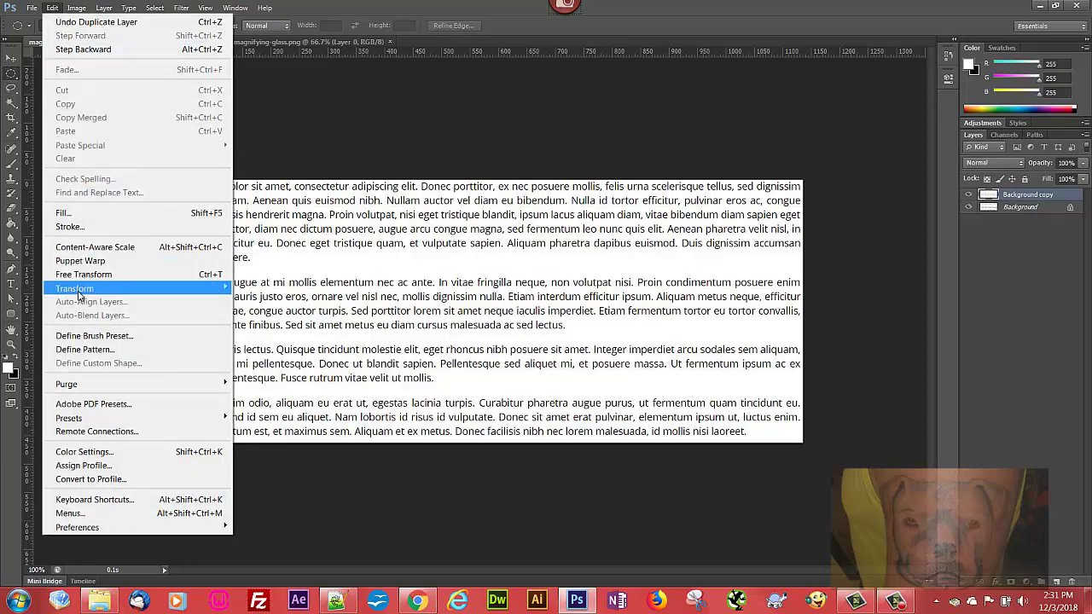
Free Transform the Background copy proportionally to about 113.21% and commit it
{"action": "mouse_move", "coordinate": [79, 293]}
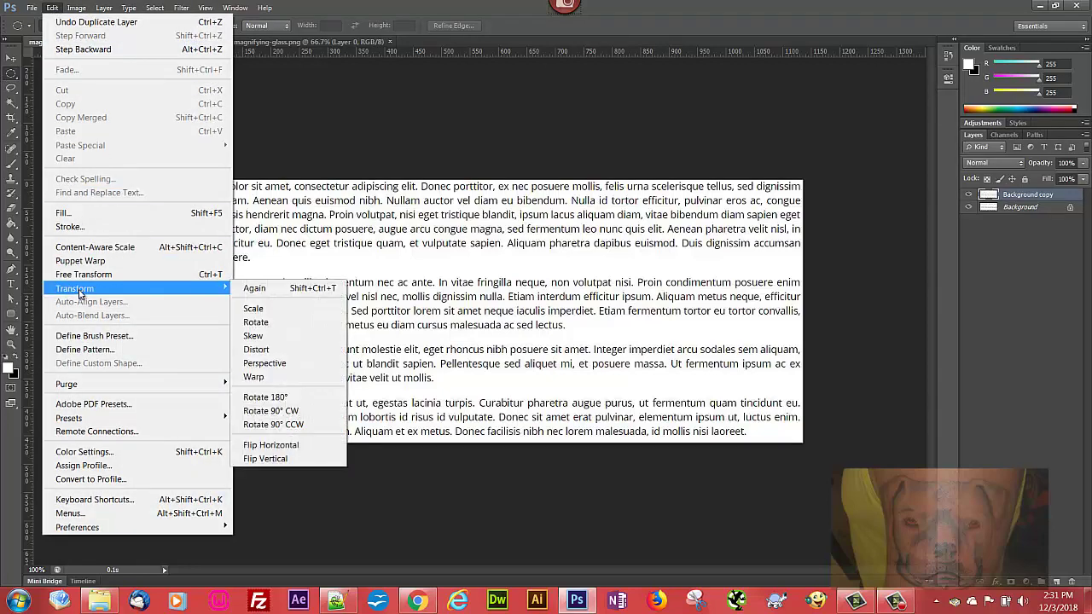
{"action": "left_click", "coordinate": [81, 274]}
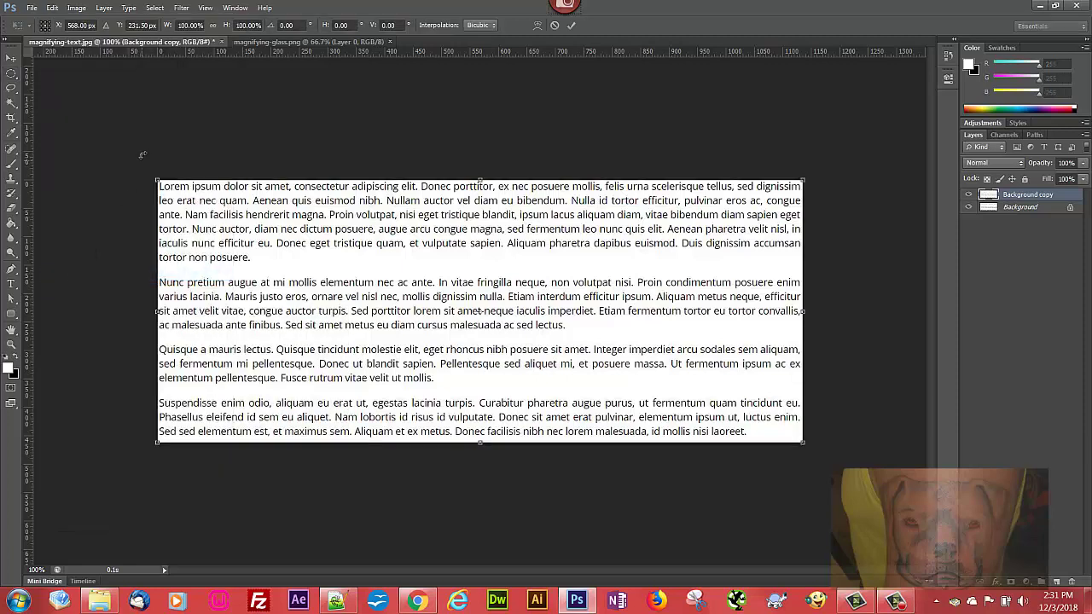
{"action": "left_click", "coordinate": [212, 26]}
{"action": "left_click_drag", "start_coordinate": [156, 180], "coordinate": [83, 118]}
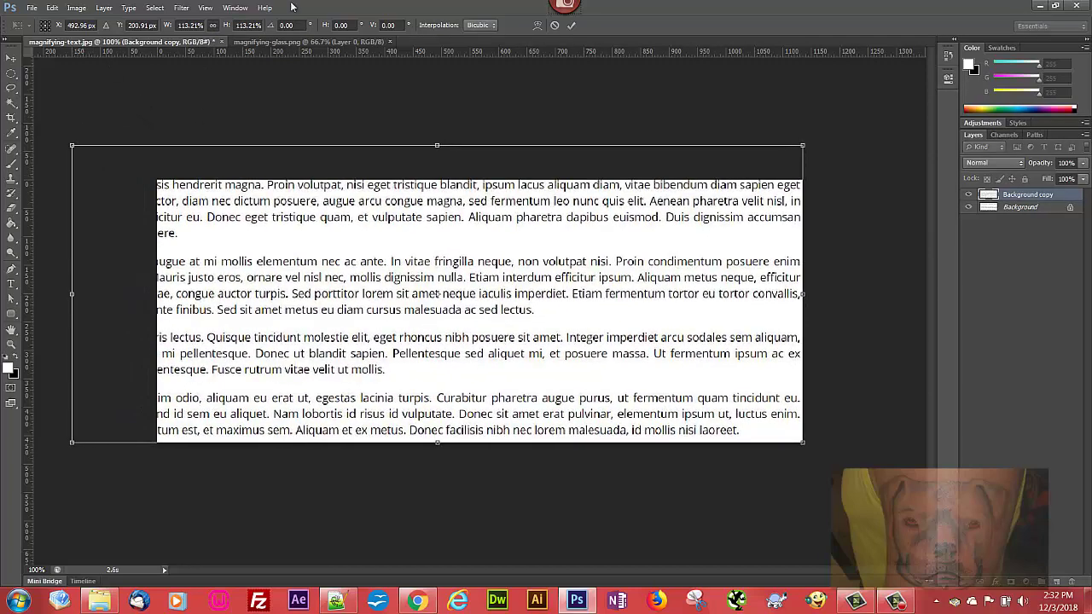
{"action": "left_click", "coordinate": [573, 25]}
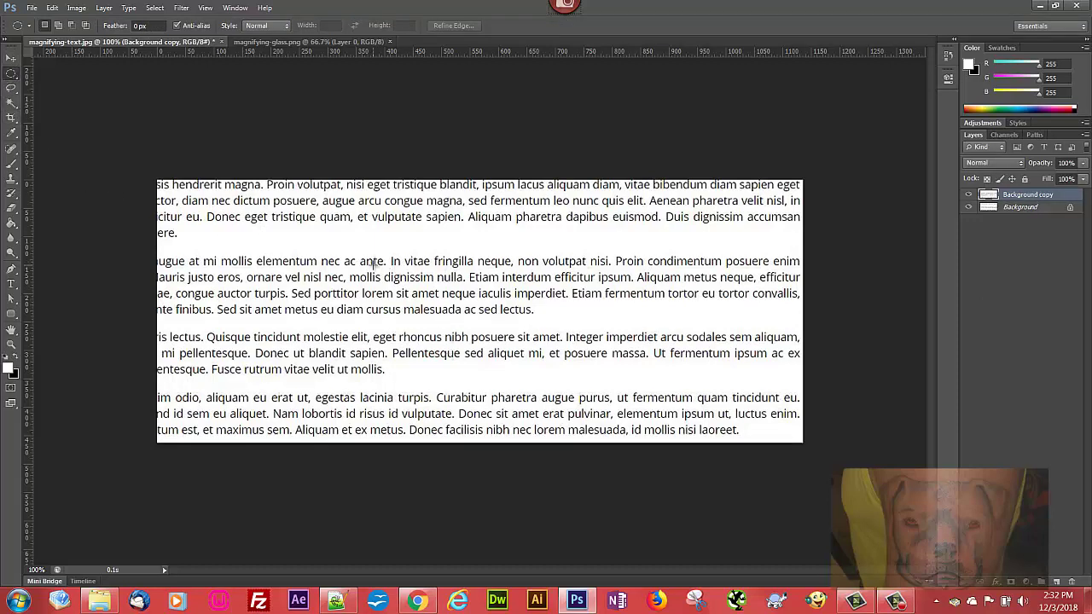
Cut the enlarged copy down to a circle of text over the page's middle
{"action": "left_click_drag", "start_coordinate": [373, 264], "coordinate": [476, 359]}
{"action": "left_click", "coordinate": [154, 8]}
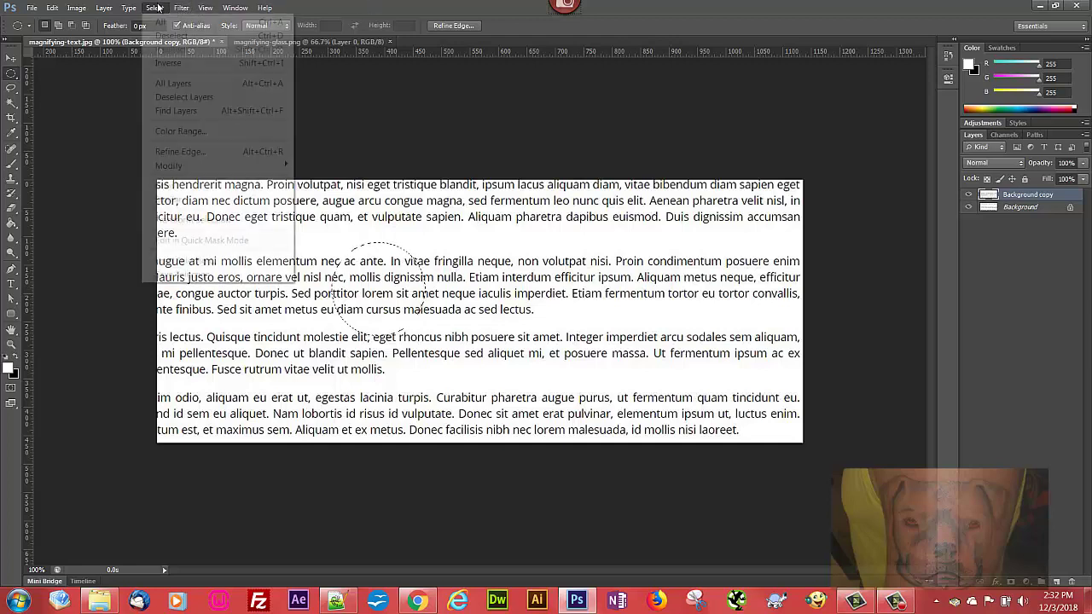
{"action": "left_click", "coordinate": [173, 63]}
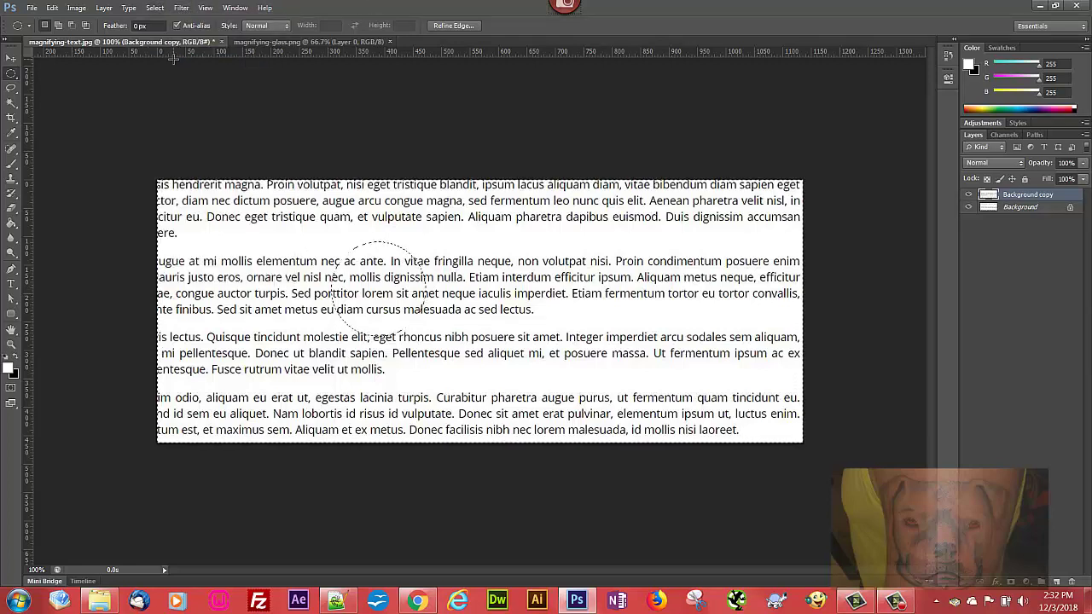
{"action": "key", "text": "Delete"}
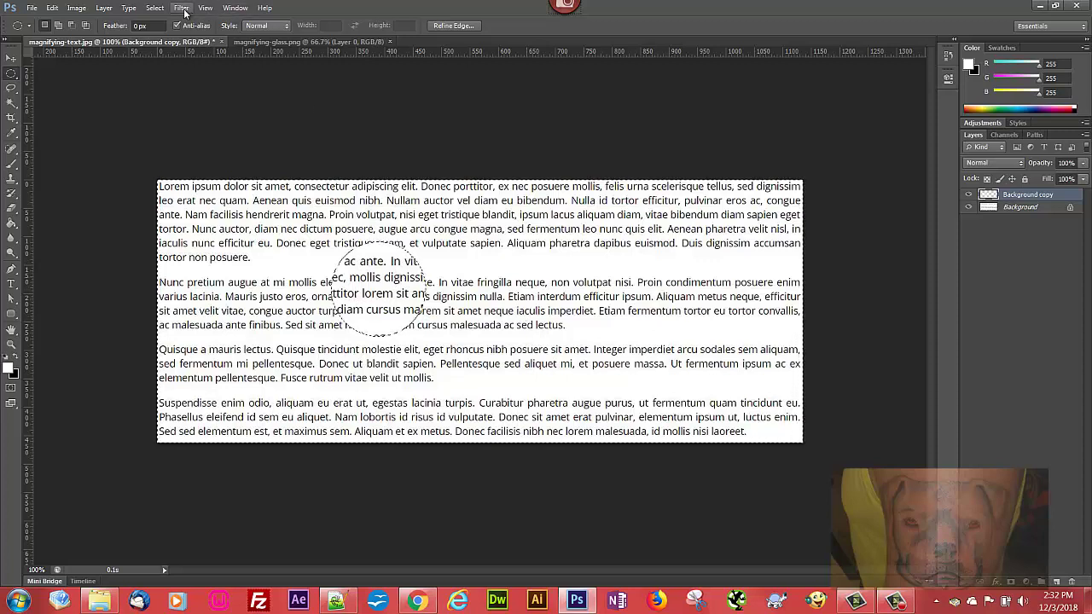
Clear the selection and delete the Background copy layer, leaving only Background
{"action": "left_click", "coordinate": [156, 8]}
{"action": "left_click", "coordinate": [166, 36]}
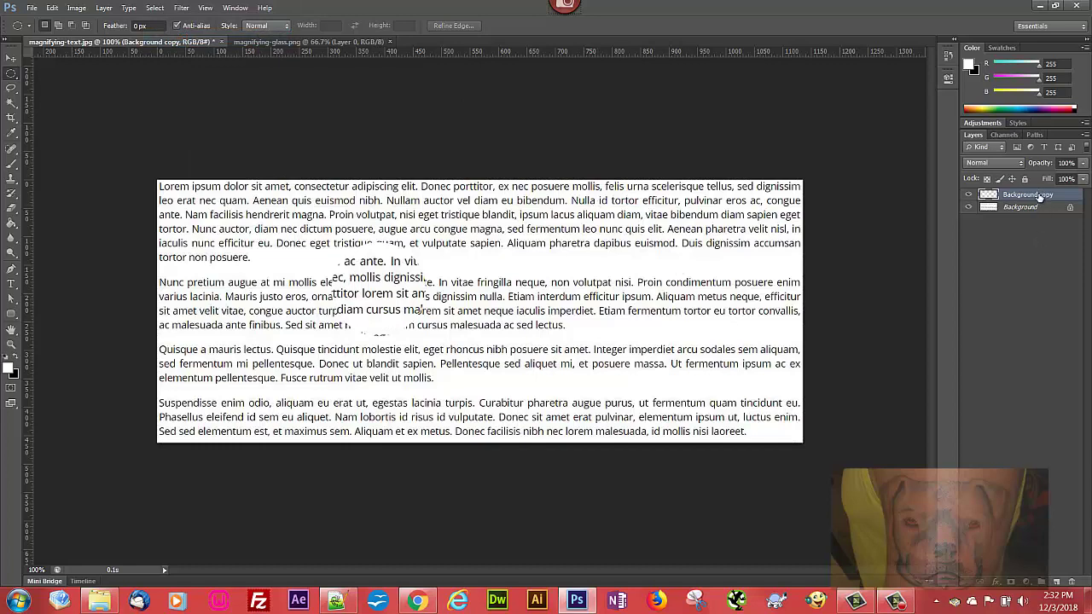
{"action": "left_click_drag", "start_coordinate": [1037, 197], "coordinate": [1041, 484]}
{"action": "left_click_drag", "start_coordinate": [1089, 559], "coordinate": [1072, 581]}
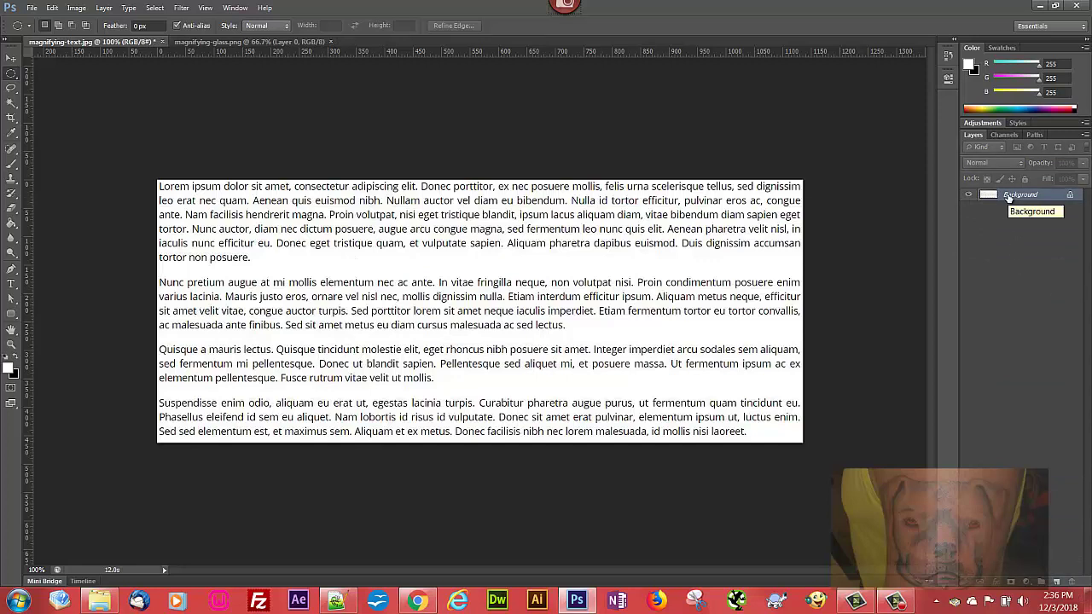
Duplicate the Background layer again to make a fresh Background copy
{"action": "right_click", "coordinate": [1008, 195]}
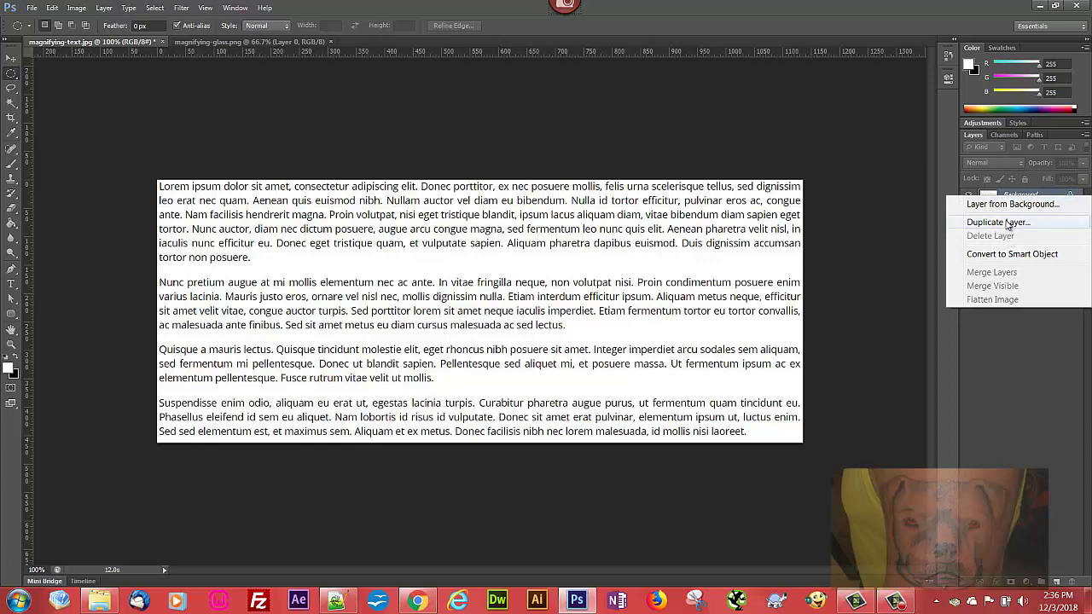
{"action": "left_click", "coordinate": [998, 222]}
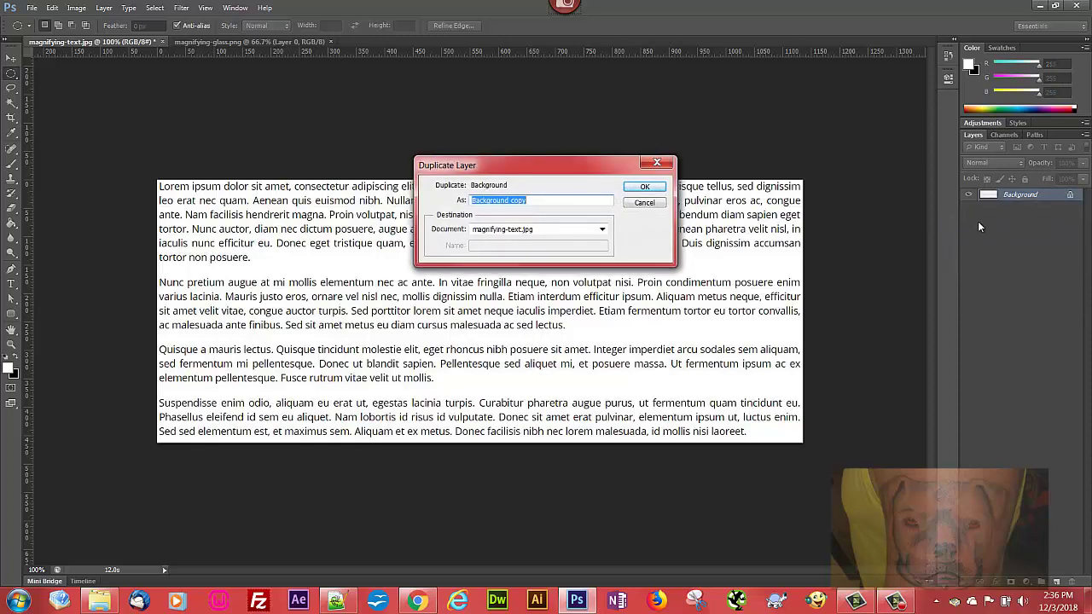
{"action": "left_click", "coordinate": [642, 186]}
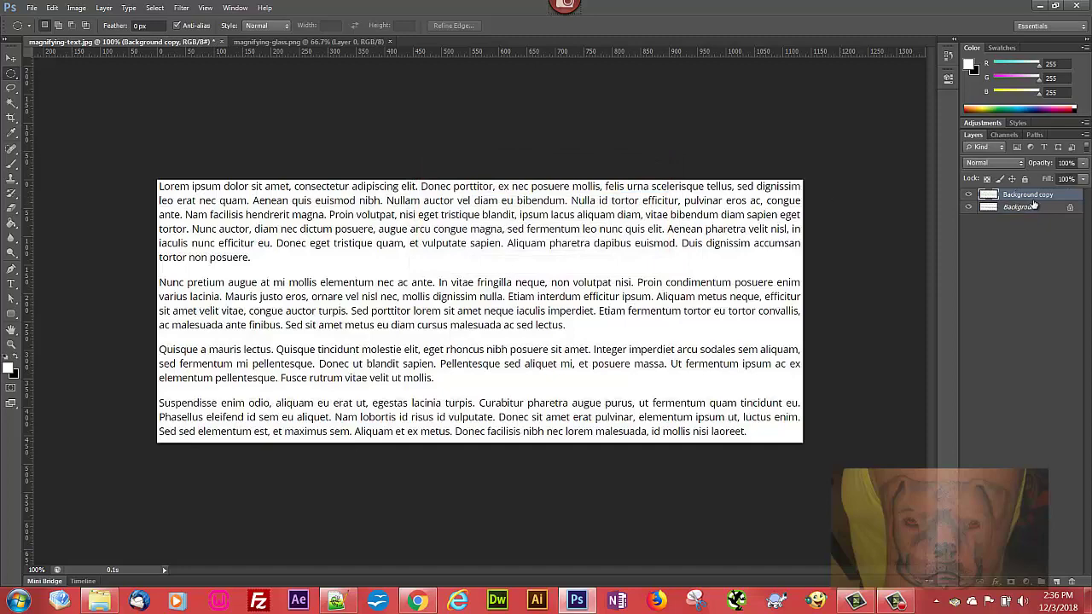
Scale the new Background copy proportionally to about 111% with Free Transform and commit
{"action": "left_click", "coordinate": [52, 7]}
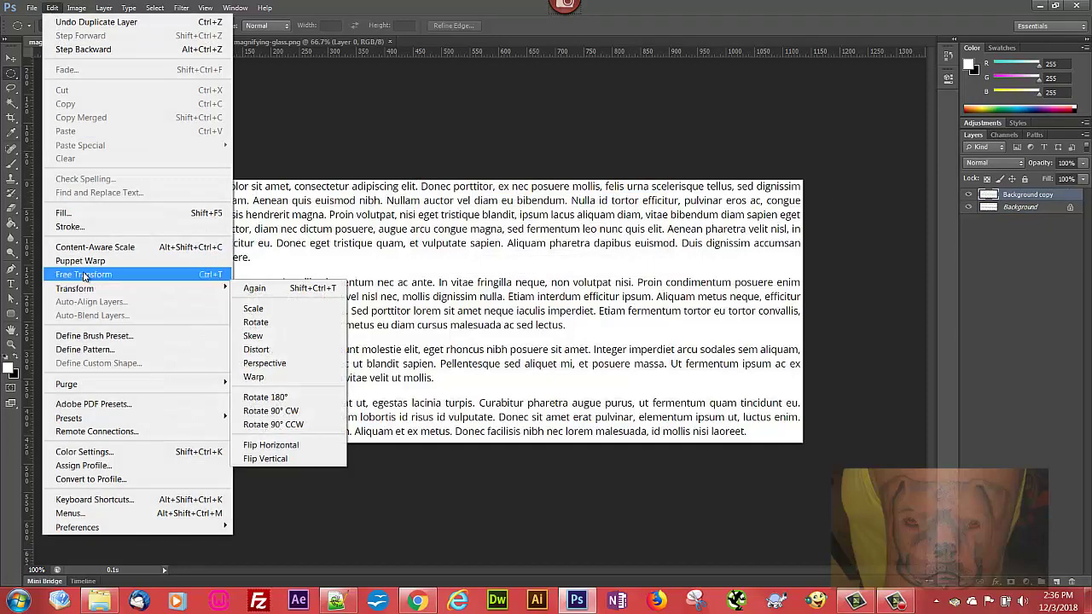
{"action": "left_click", "coordinate": [83, 274]}
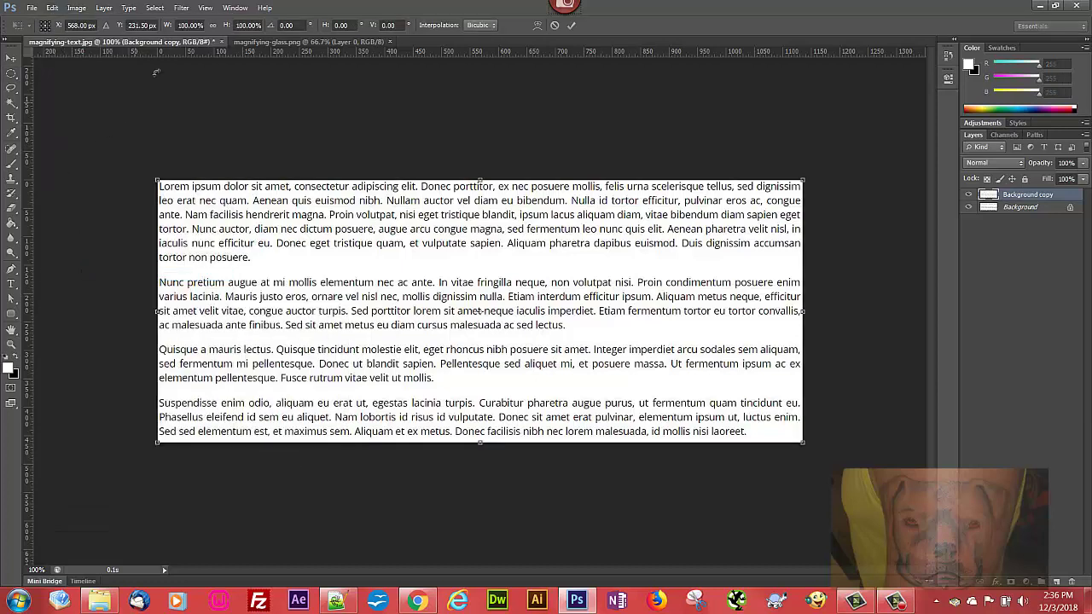
{"action": "left_click", "coordinate": [214, 25]}
{"action": "left_click_drag", "start_coordinate": [157, 180], "coordinate": [90, 133]}
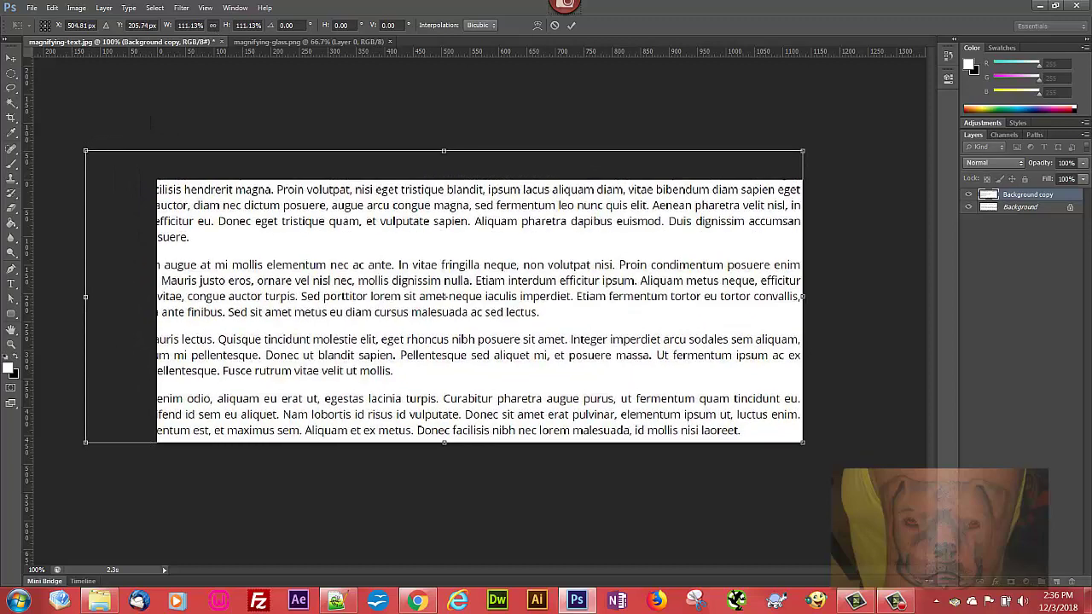
{"action": "left_click", "coordinate": [571, 25]}
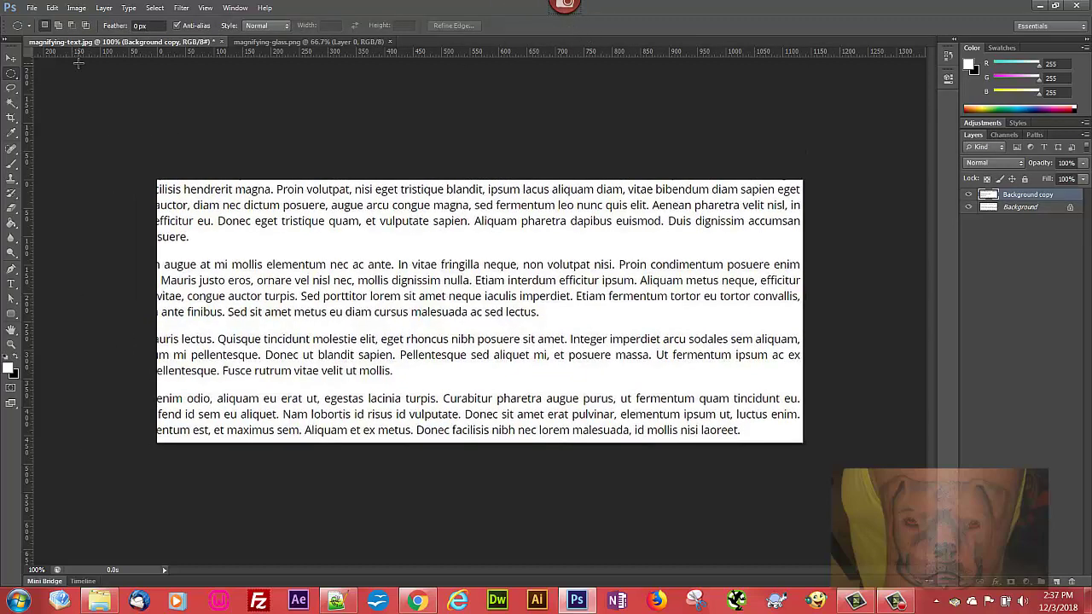
Move the magnifying-glass.png image into the text document as Layer 1
{"action": "left_click", "coordinate": [287, 41]}
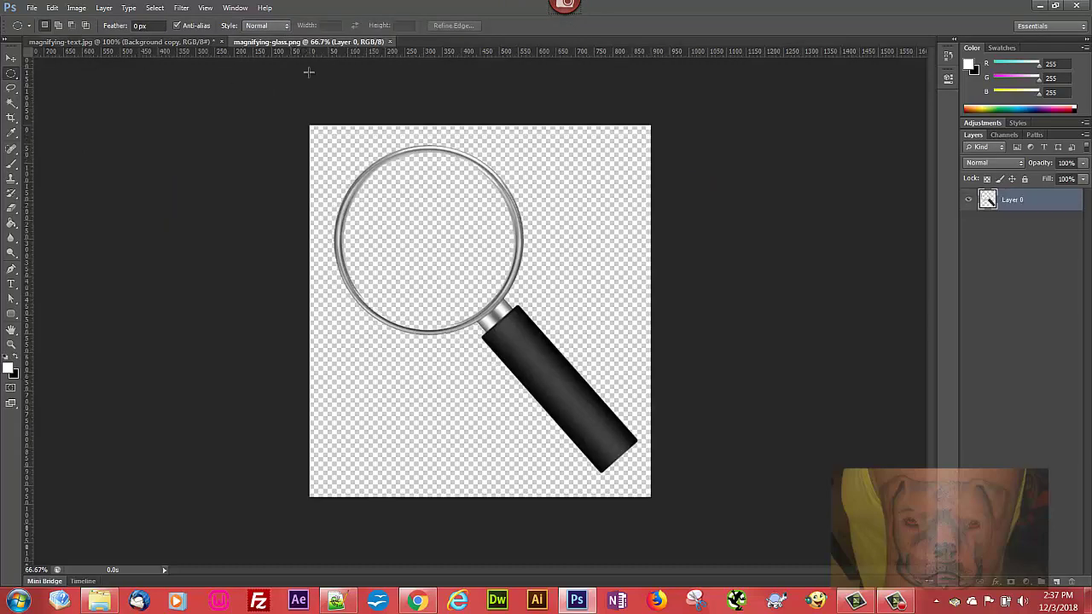
{"action": "left_click", "coordinate": [11, 57]}
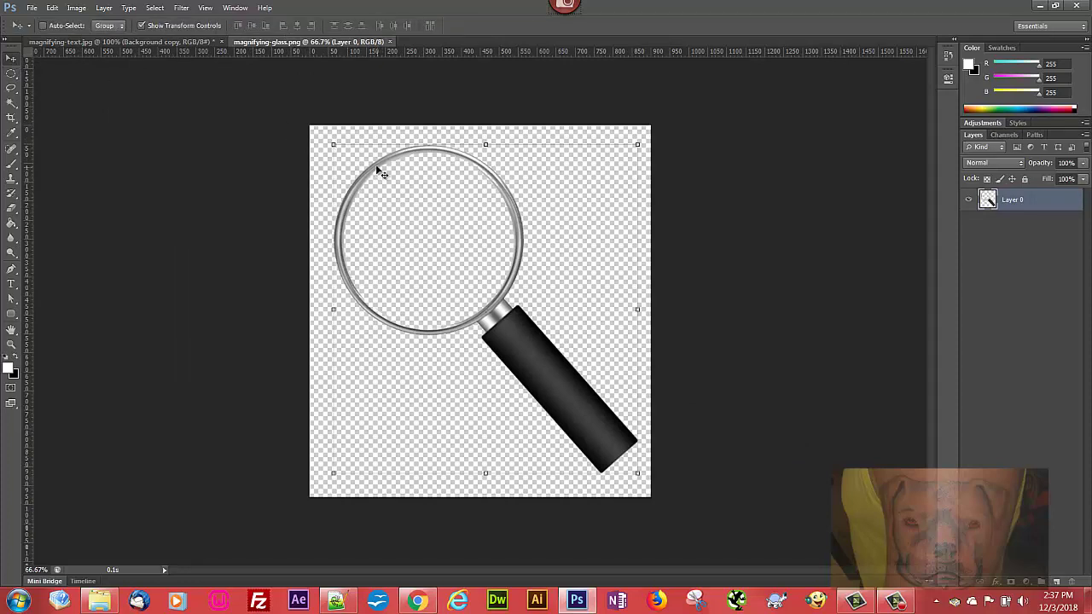
{"action": "left_click_drag", "start_coordinate": [377, 167], "coordinate": [325, 247]}
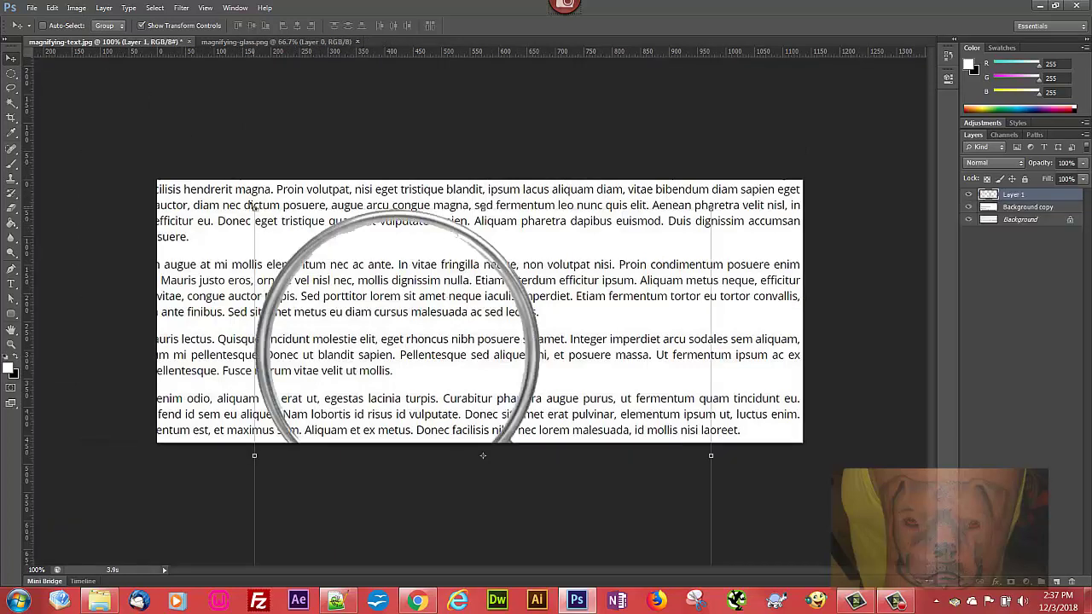
{"action": "left_click_drag", "start_coordinate": [300, 231], "coordinate": [398, 324]}
Shrink the magnifying glass to about 56% and place it over the text's upper middle
{"action": "left_click_drag", "start_coordinate": [353, 208], "coordinate": [556, 427]}
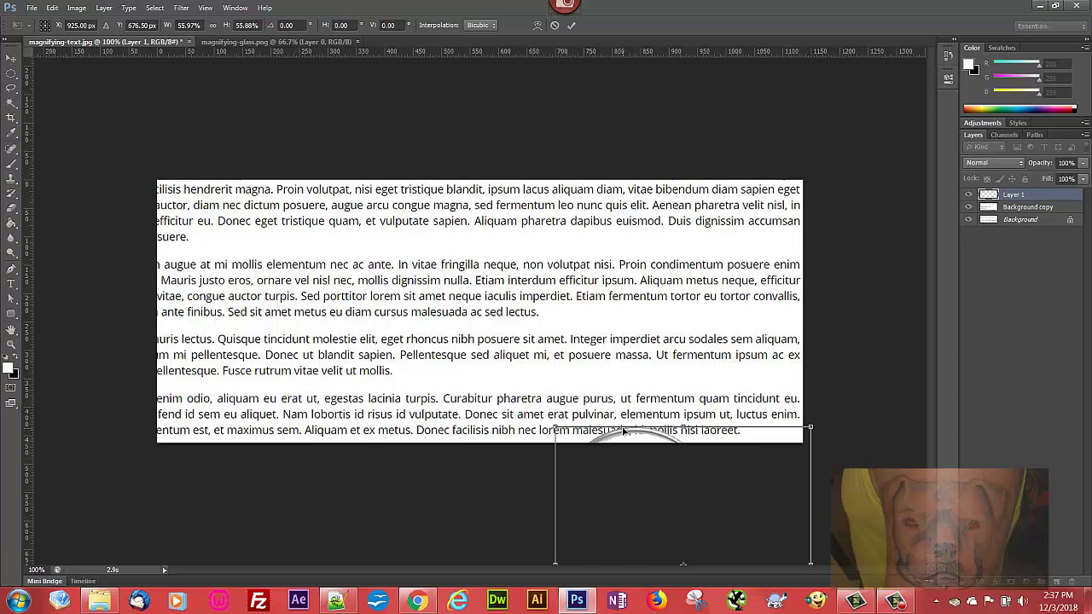
{"action": "left_click_drag", "start_coordinate": [623, 435], "coordinate": [437, 199]}
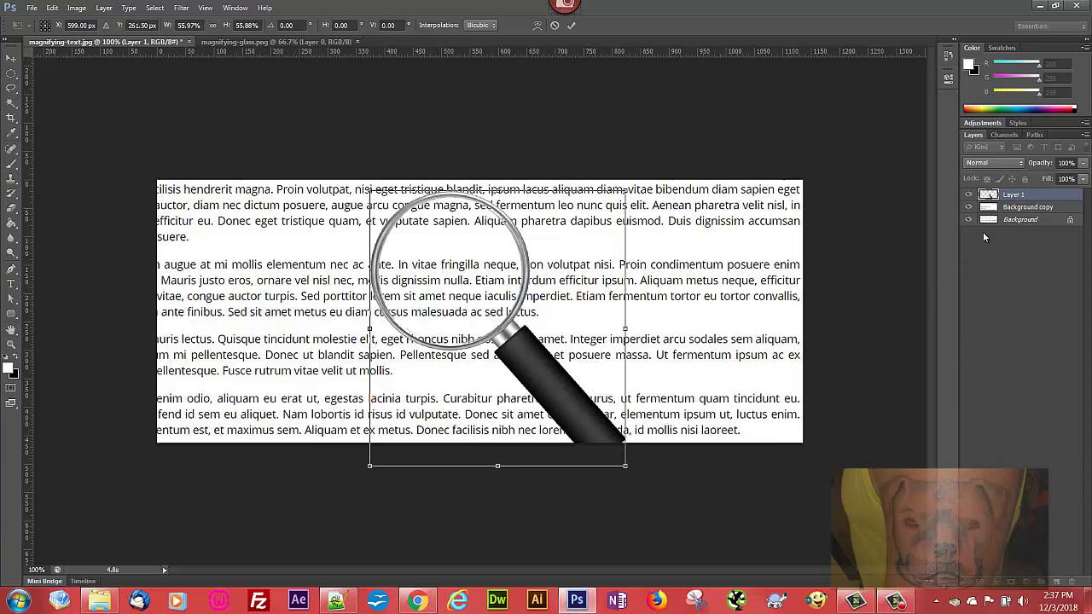
{"action": "left_click", "coordinate": [571, 26]}
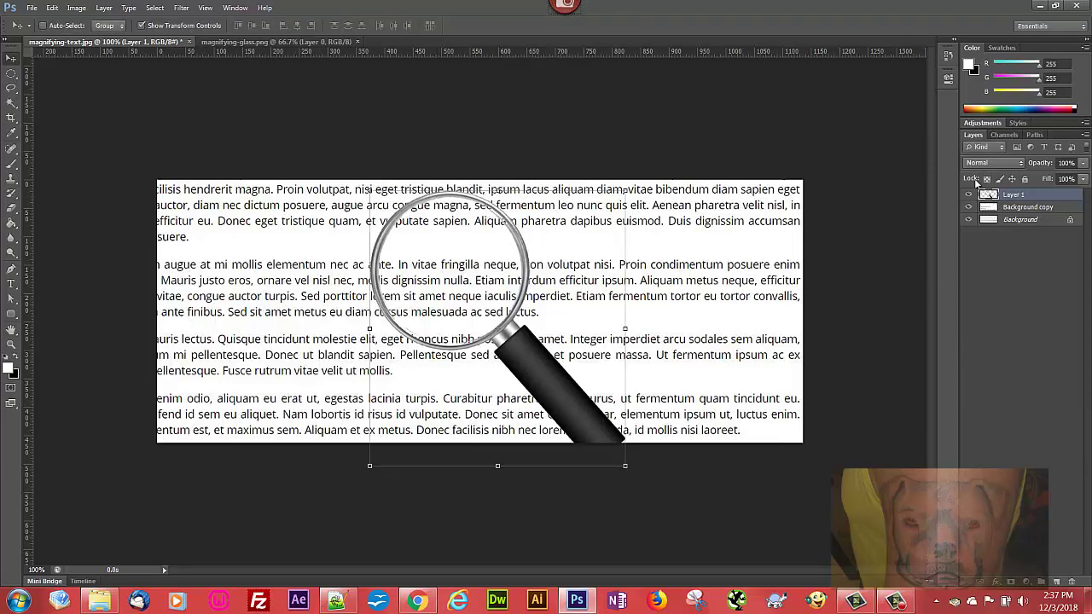
On the Background copy layer, draw an elliptical selection positioned inside the magnifying-glass lens
{"action": "left_click", "coordinate": [1013, 212]}
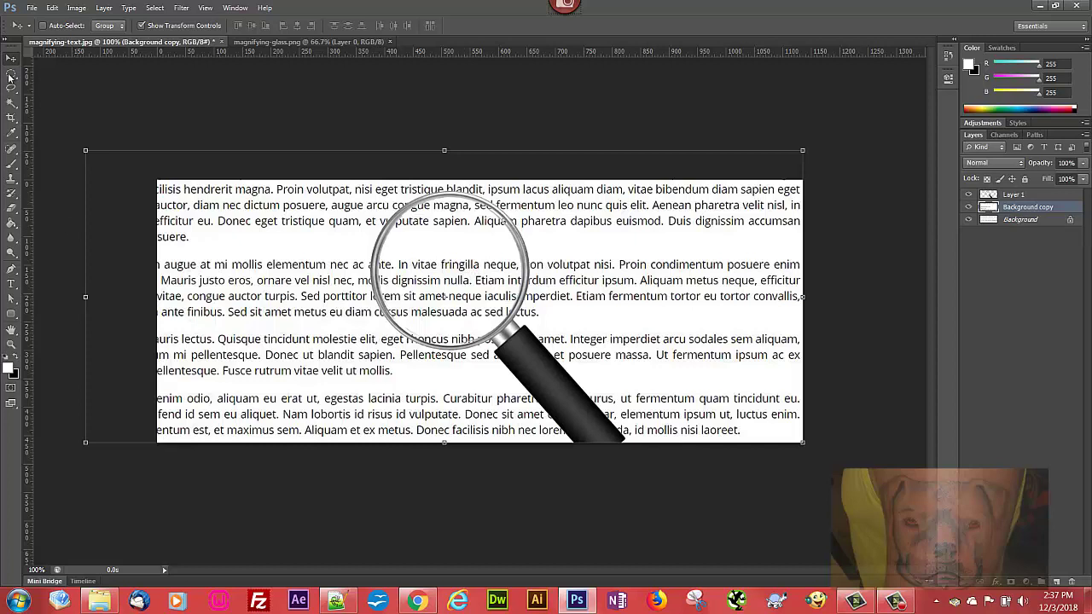
{"action": "left_click", "coordinate": [11, 74]}
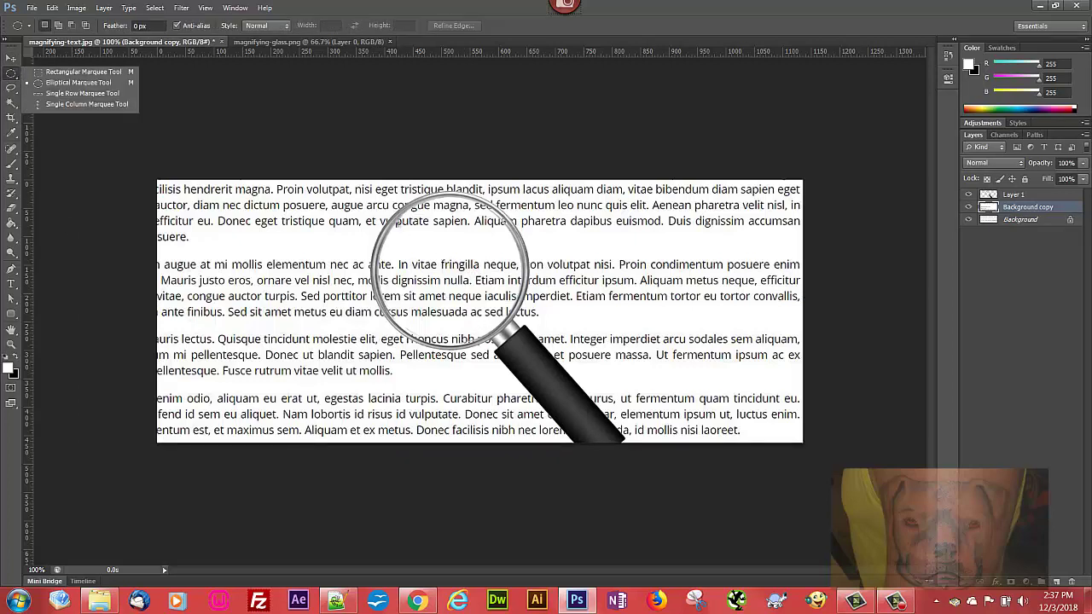
{"action": "left_click", "coordinate": [64, 85]}
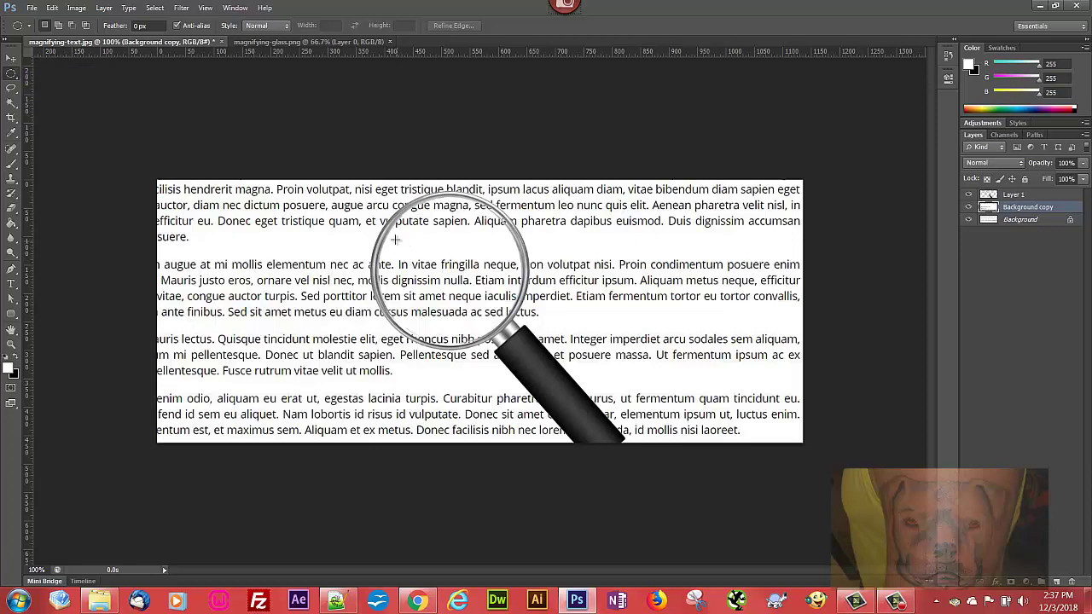
{"action": "left_click_drag", "start_coordinate": [395, 240], "coordinate": [515, 360]}
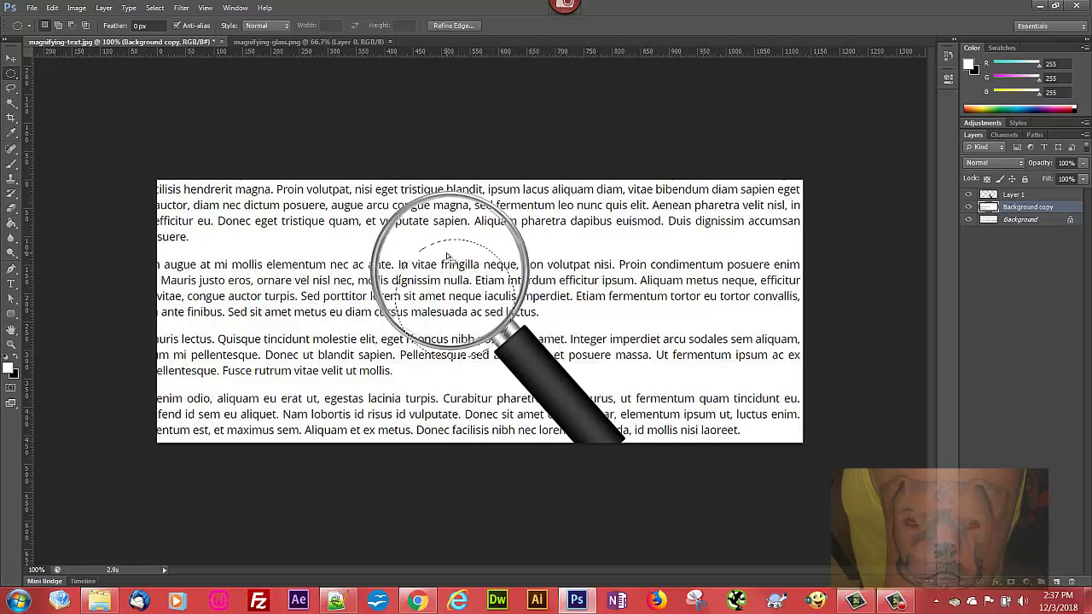
{"action": "left_click_drag", "start_coordinate": [444, 242], "coordinate": [439, 234]}
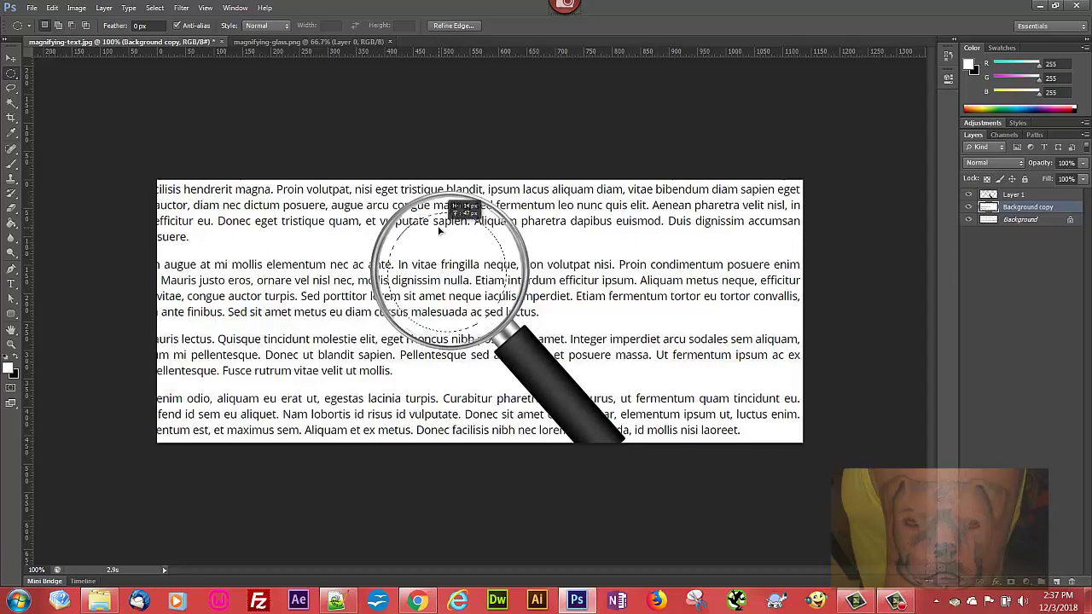
{"action": "left_click", "coordinate": [155, 8]}
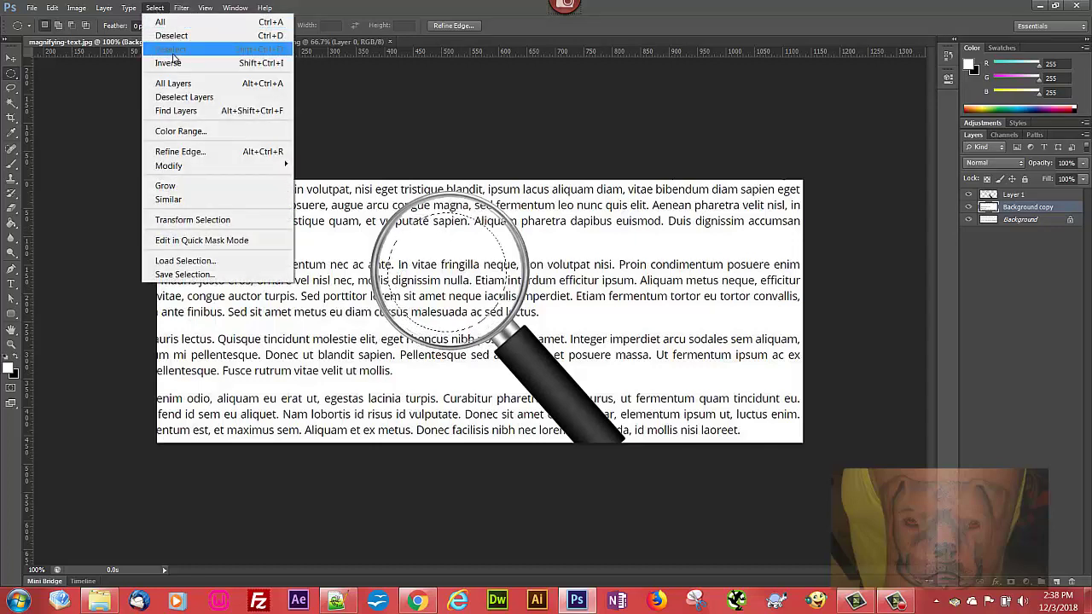
Transform the circular selection to about 118% × 123% so it fills the lens
{"action": "left_click", "coordinate": [185, 223]}
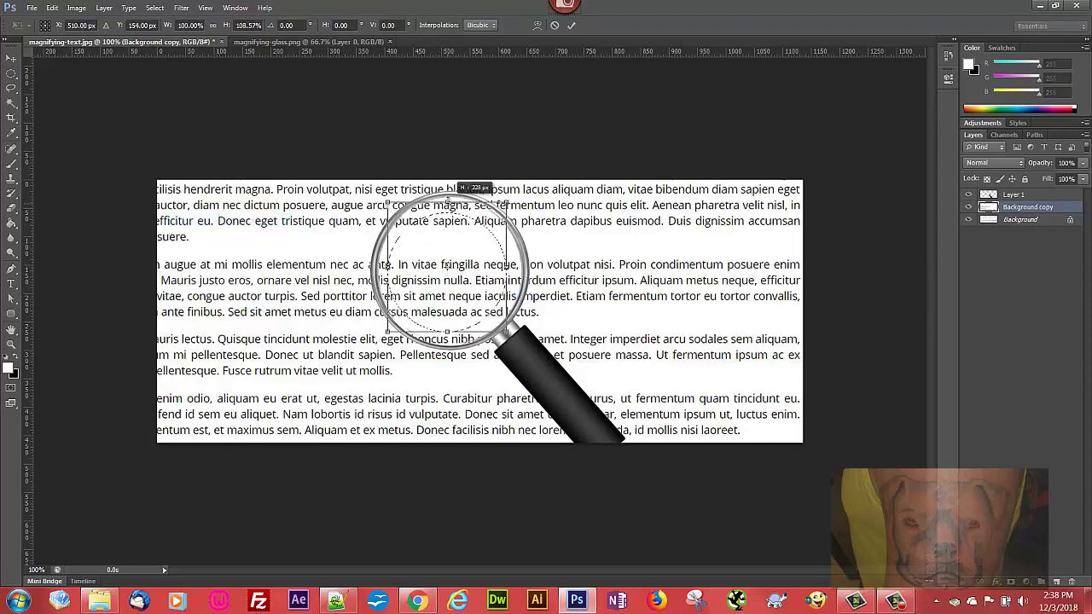
{"action": "left_click_drag", "start_coordinate": [448, 198], "coordinate": [447, 199]}
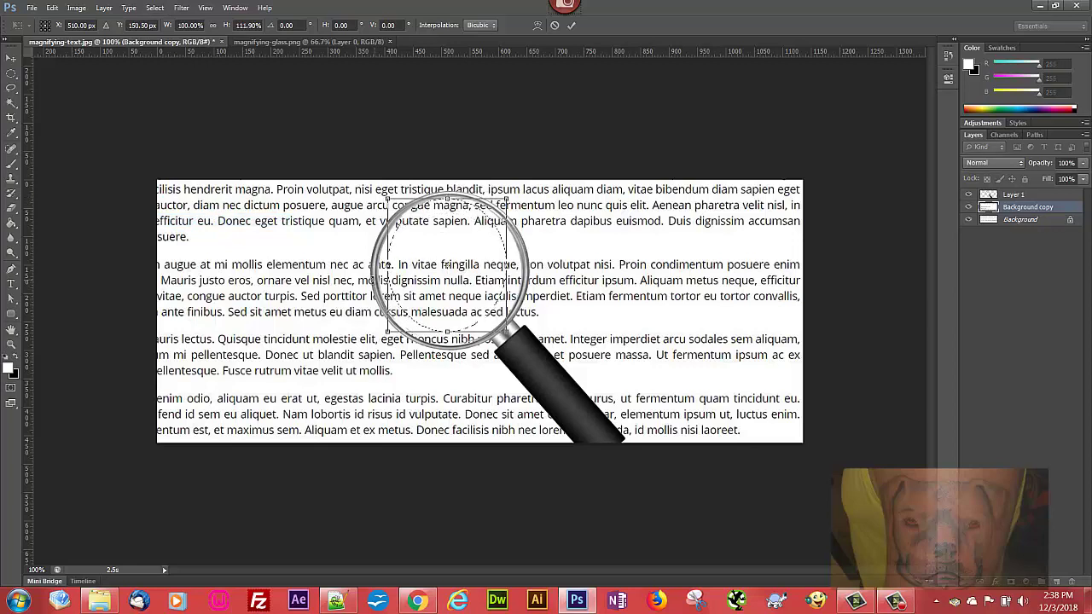
{"action": "left_click_drag", "start_coordinate": [388, 265], "coordinate": [380, 265]}
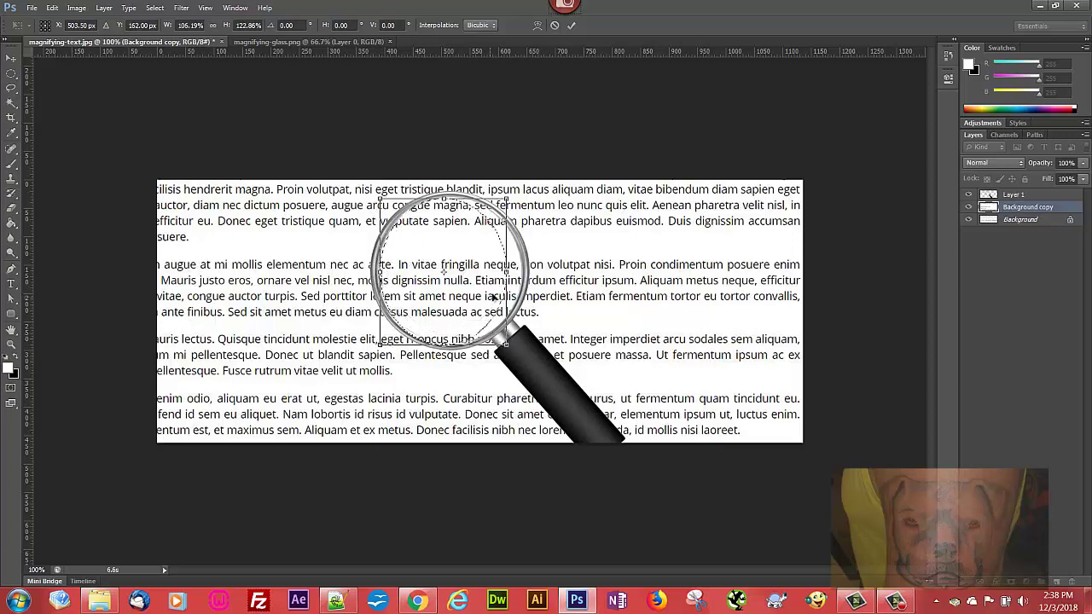
{"action": "left_click_drag", "start_coordinate": [518, 271], "coordinate": [523, 272]}
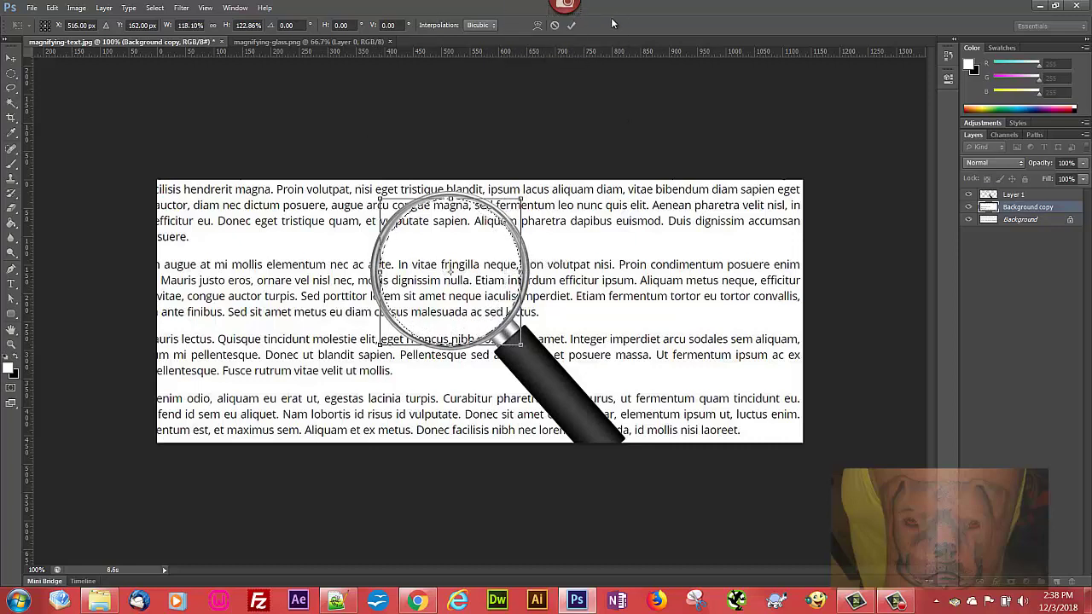
{"action": "left_click", "coordinate": [573, 26]}
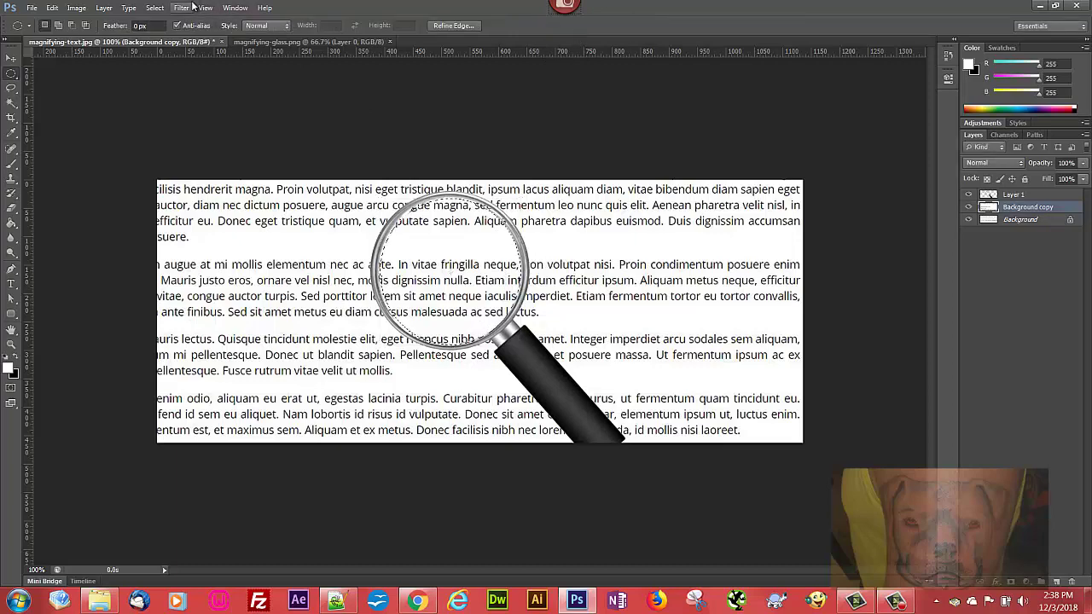
Invert the selection, delete the enlarged text outside the lens, then deselect
{"action": "left_click", "coordinate": [165, 9]}
{"action": "left_click", "coordinate": [169, 64]}
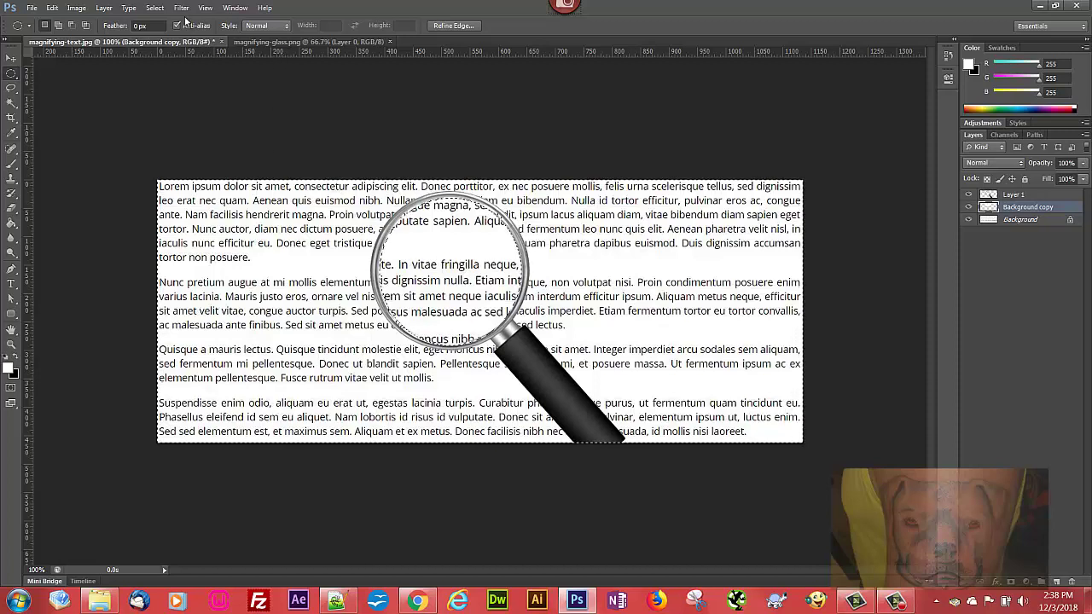
{"action": "left_click", "coordinate": [161, 9]}
{"action": "left_click", "coordinate": [175, 39]}
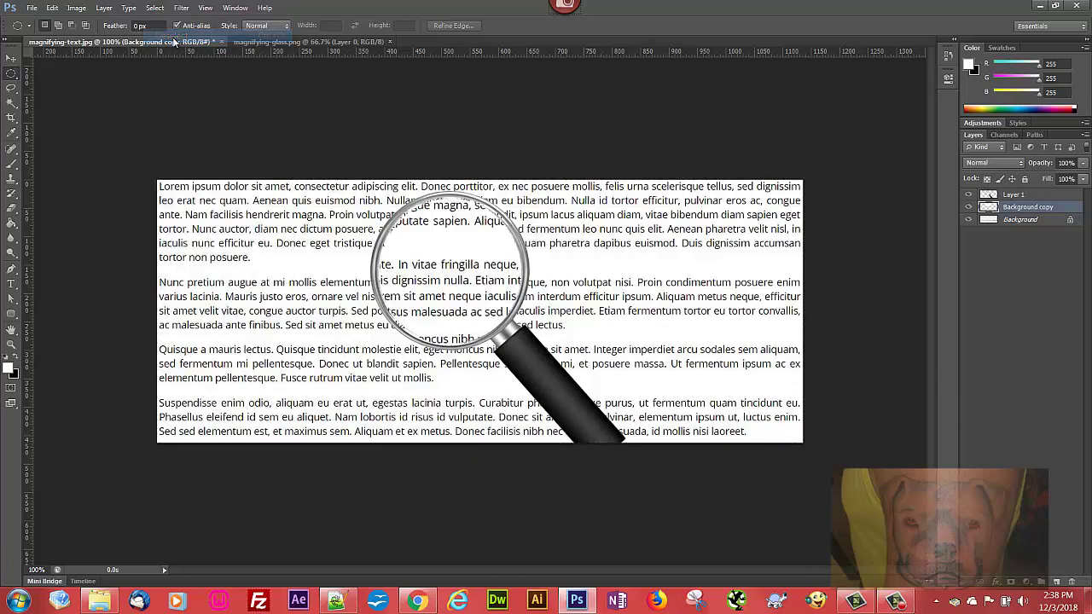
{"action": "right_click", "coordinate": [444, 281]}
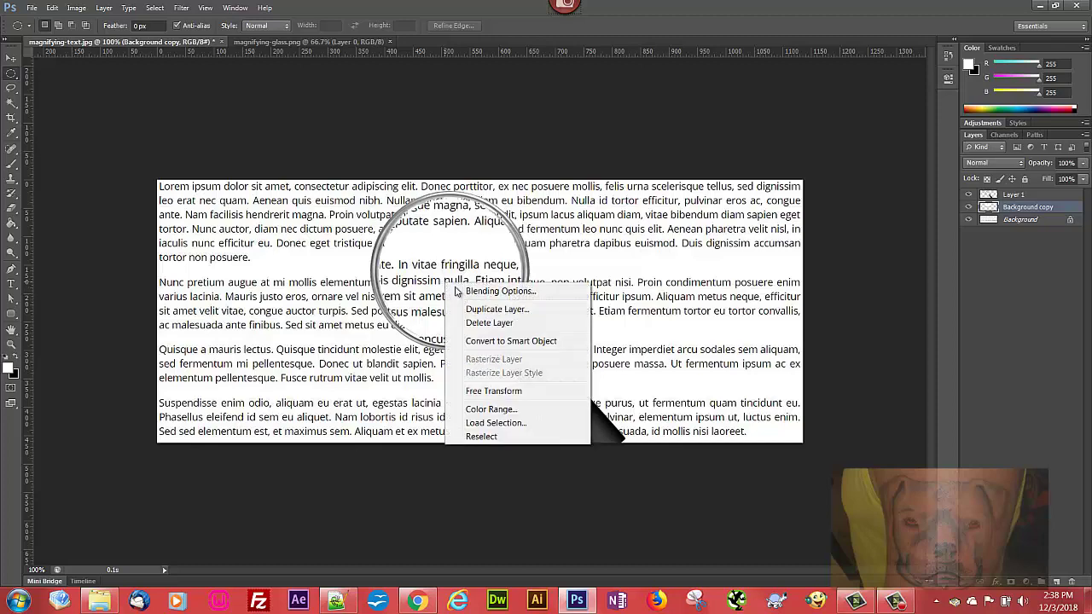
Add an Inner Shadow to Background copy: Darken blend mode, 60% opacity, 50 px size
{"action": "left_click", "coordinate": [471, 293]}
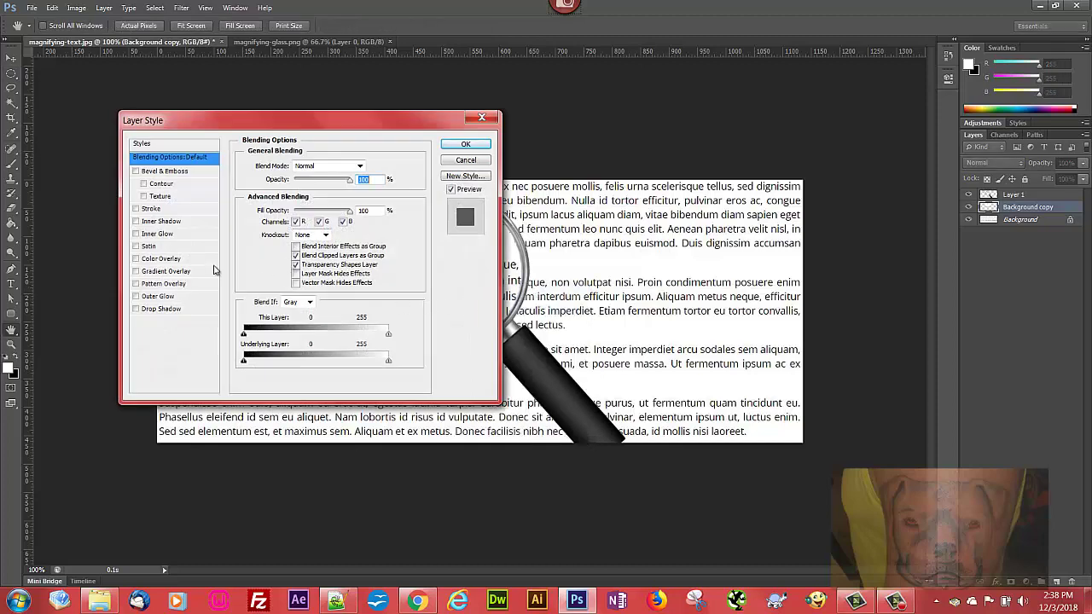
{"action": "left_click", "coordinate": [157, 224]}
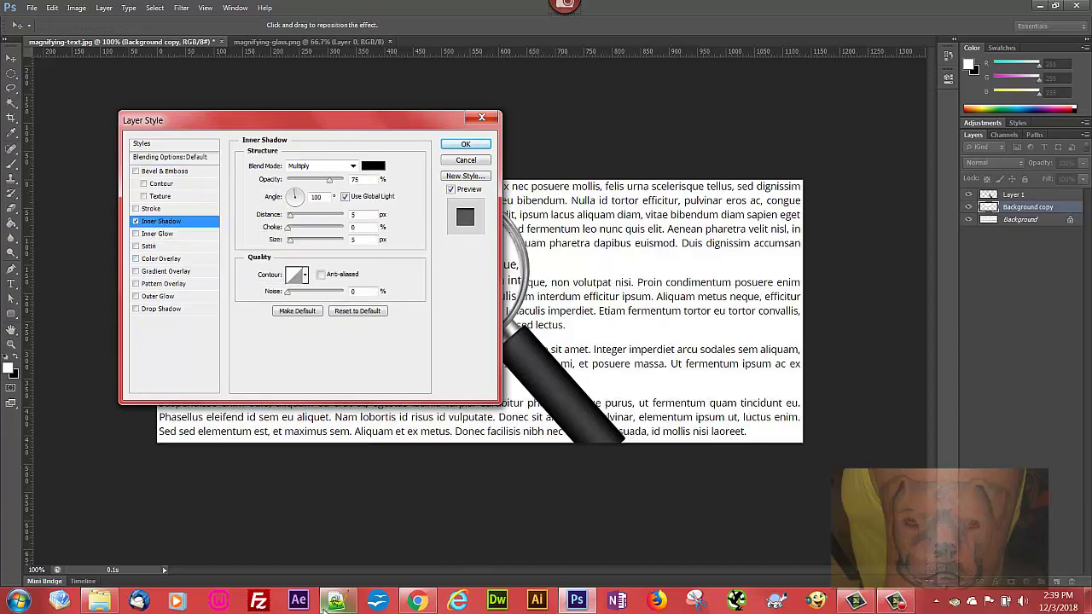
{"action": "left_click", "coordinate": [316, 167]}
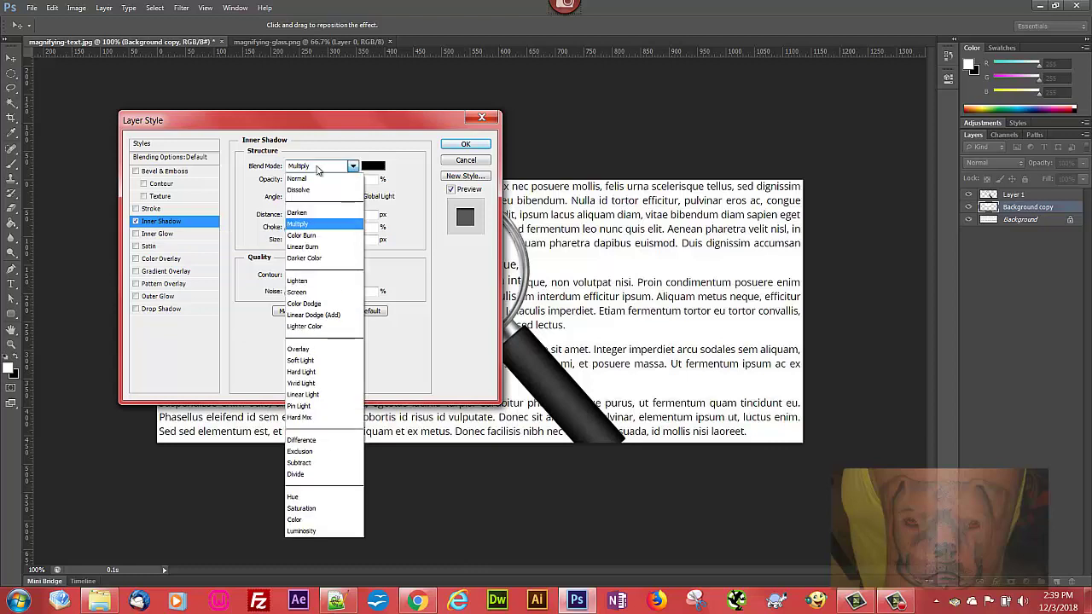
{"action": "left_click", "coordinate": [313, 214]}
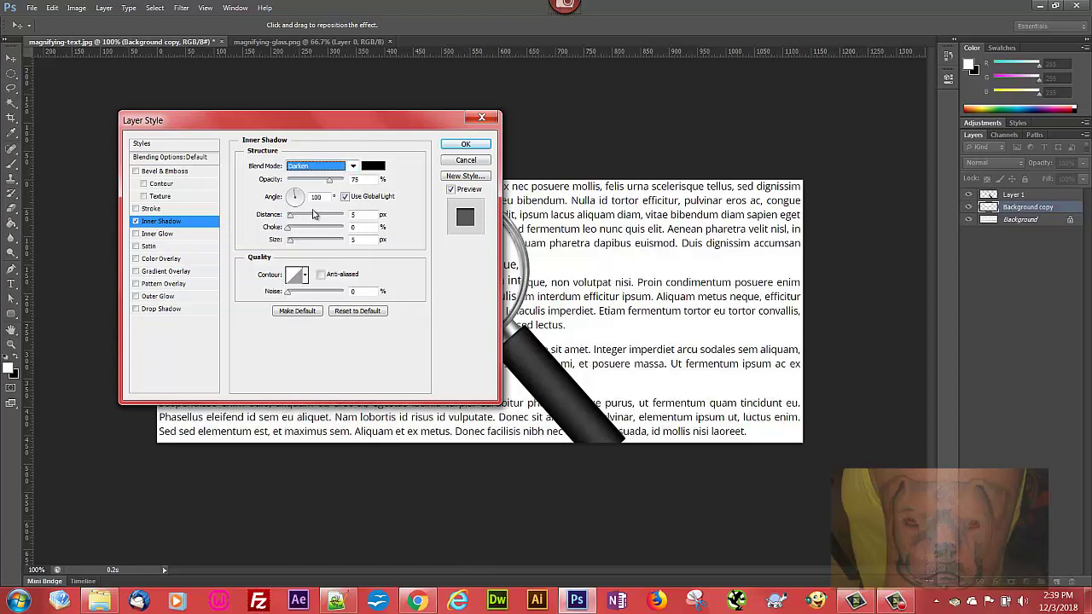
{"action": "left_click", "coordinate": [368, 180]}
{"action": "double_click", "coordinate": [369, 180]}
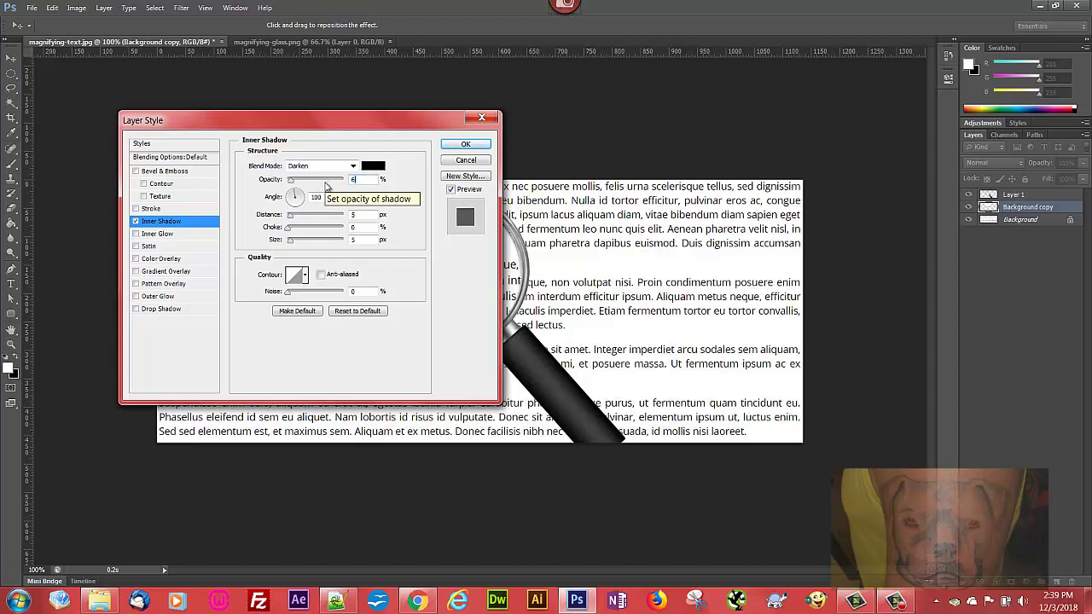
{"action": "left_click_drag", "start_coordinate": [327, 183], "coordinate": [321, 183]}
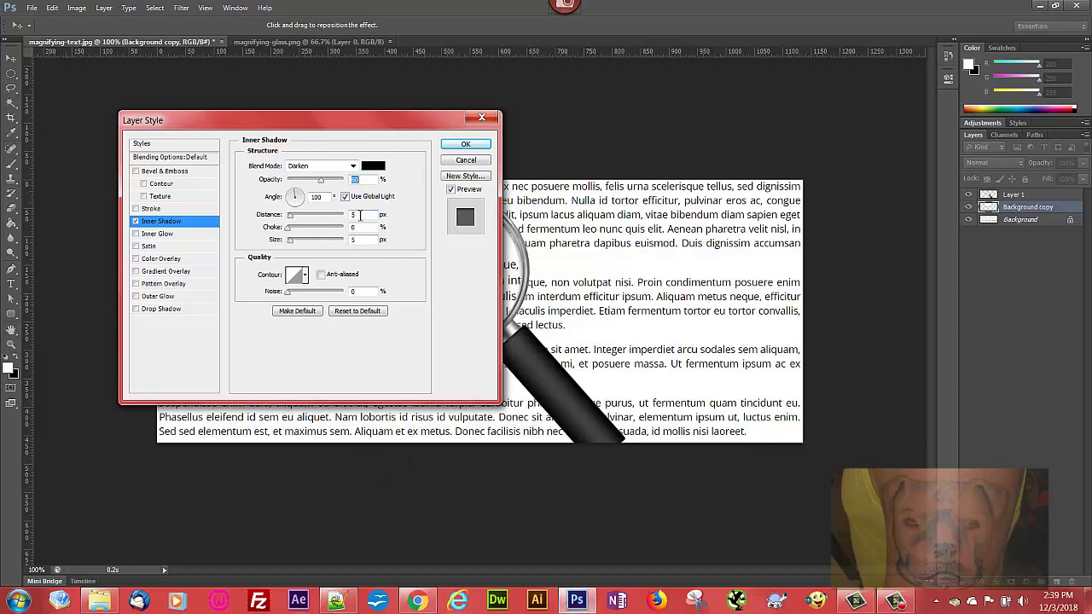
{"action": "left_click", "coordinate": [357, 240]}
{"action": "type", "text": "0"}
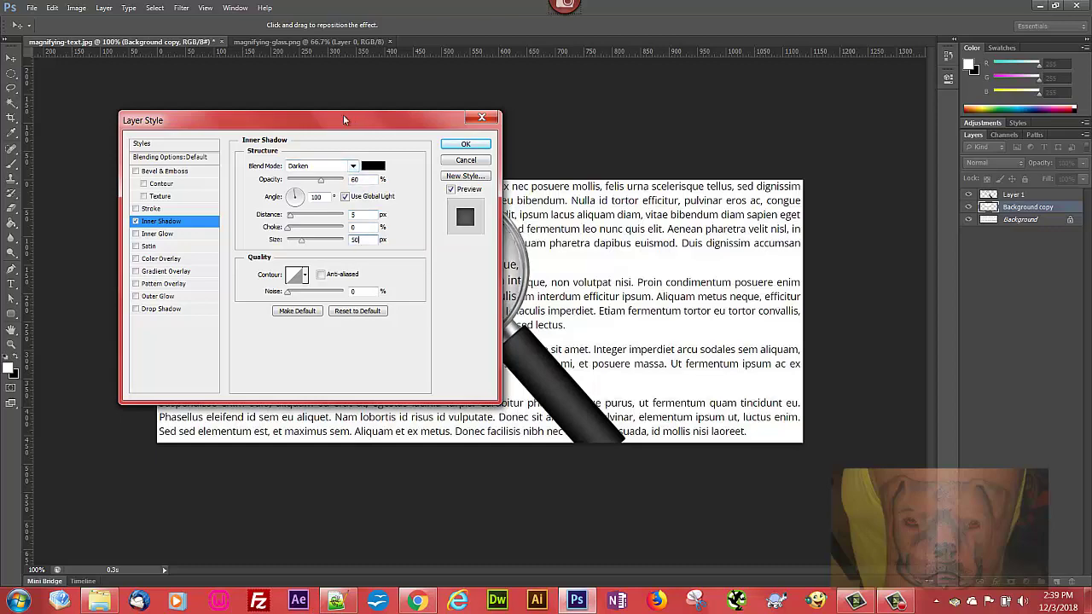
{"action": "left_click_drag", "start_coordinate": [343, 117], "coordinate": [266, 120]}
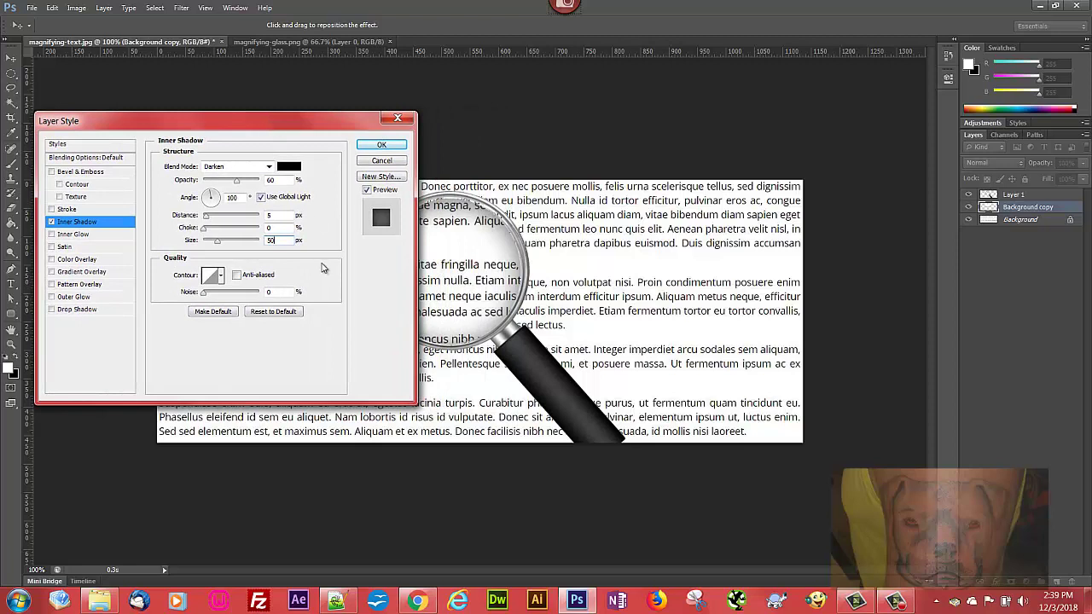
{"action": "left_click", "coordinate": [380, 147]}
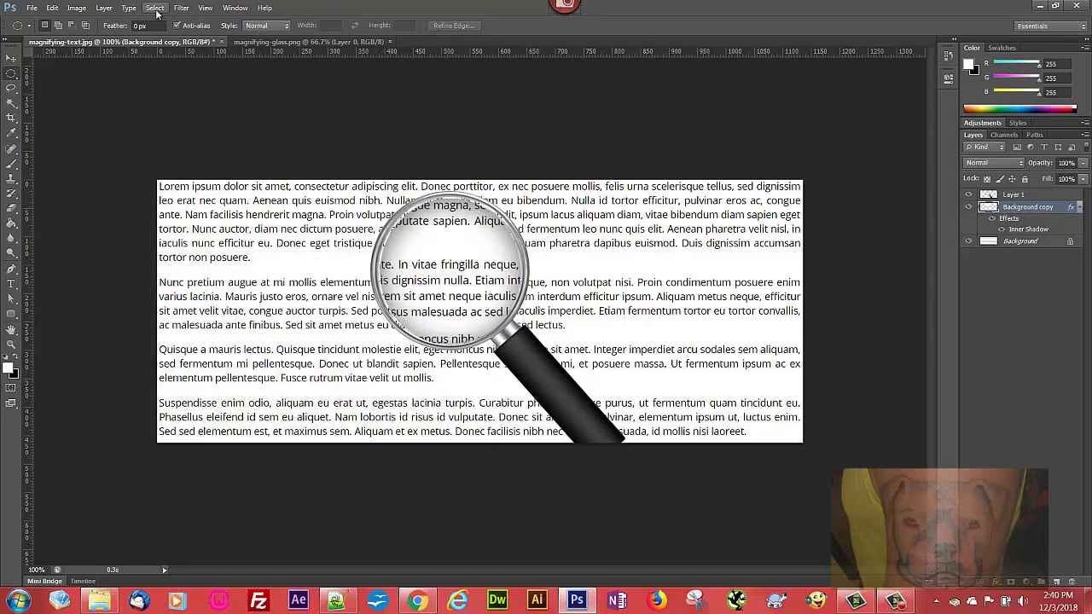
Merge the lens text, magnifying glass and page into one Background layer with Flatten Image
{"action": "left_click", "coordinate": [103, 8]}
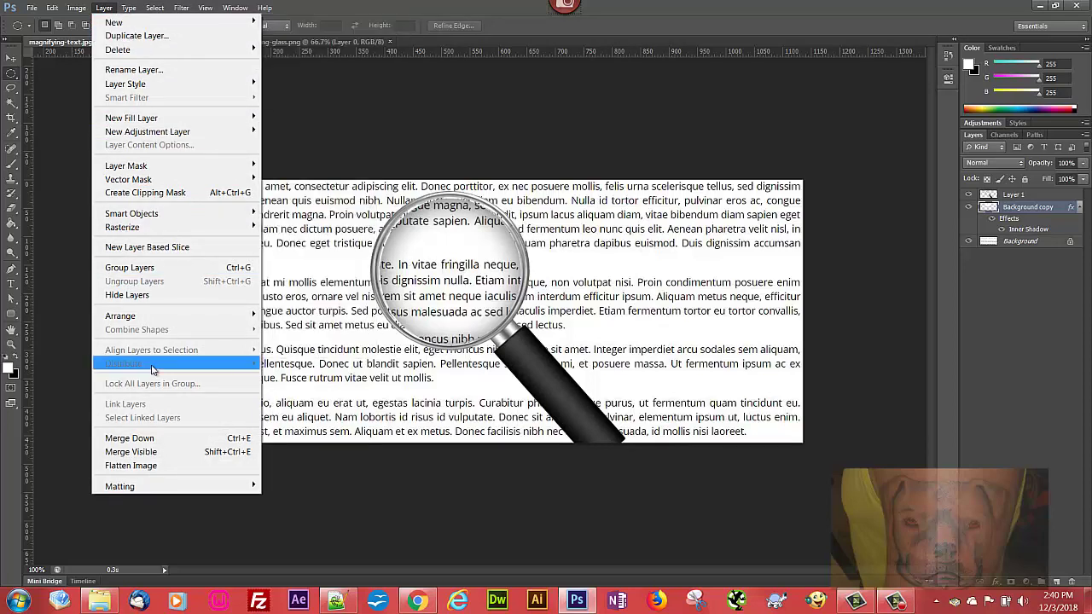
{"action": "left_click", "coordinate": [143, 465]}
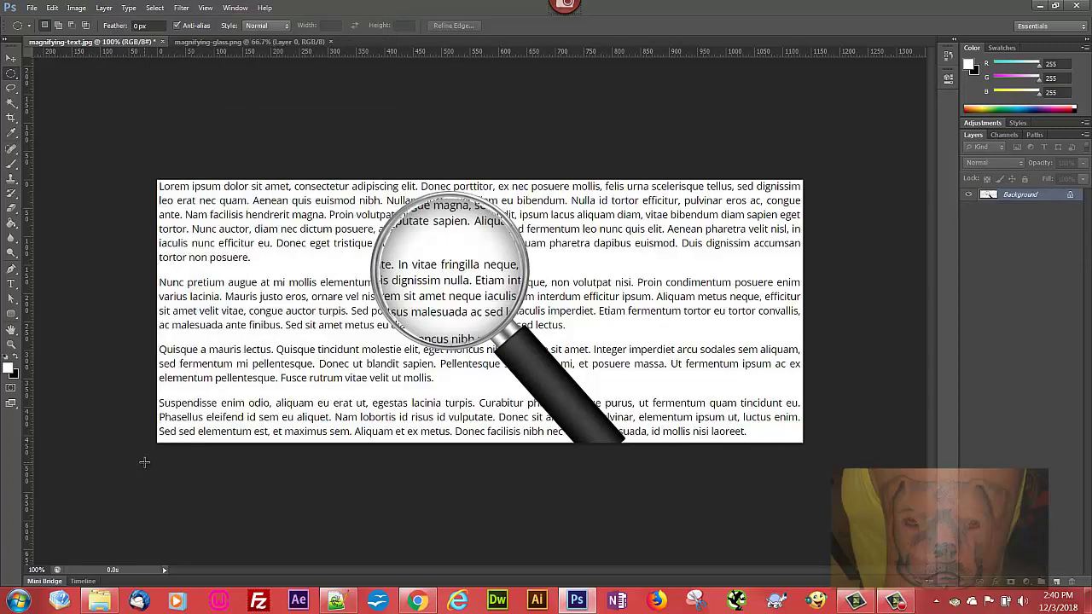